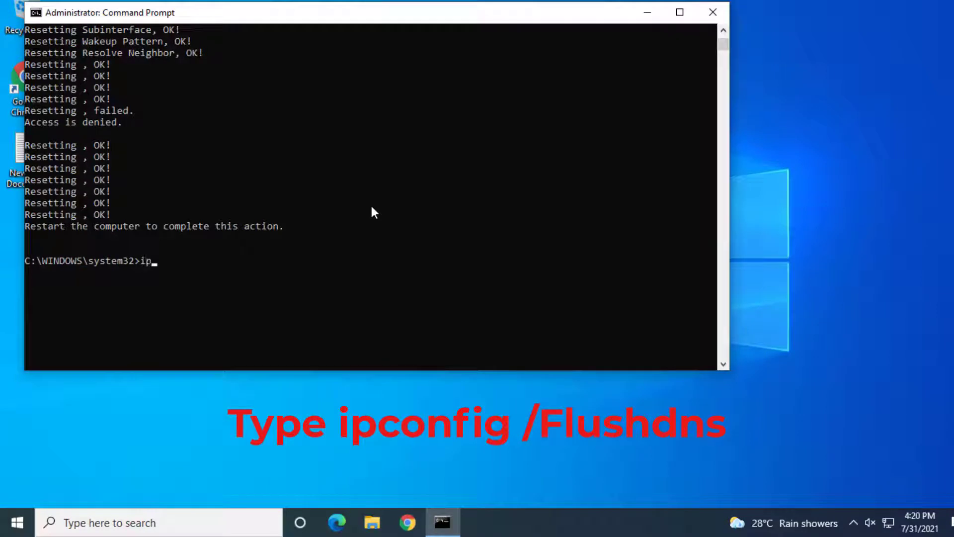
# - Flush the DNS cache with ipconfig /flushdns and release the IP addresses with ipconfig /release
pyautogui.write('nfig /flushdns')
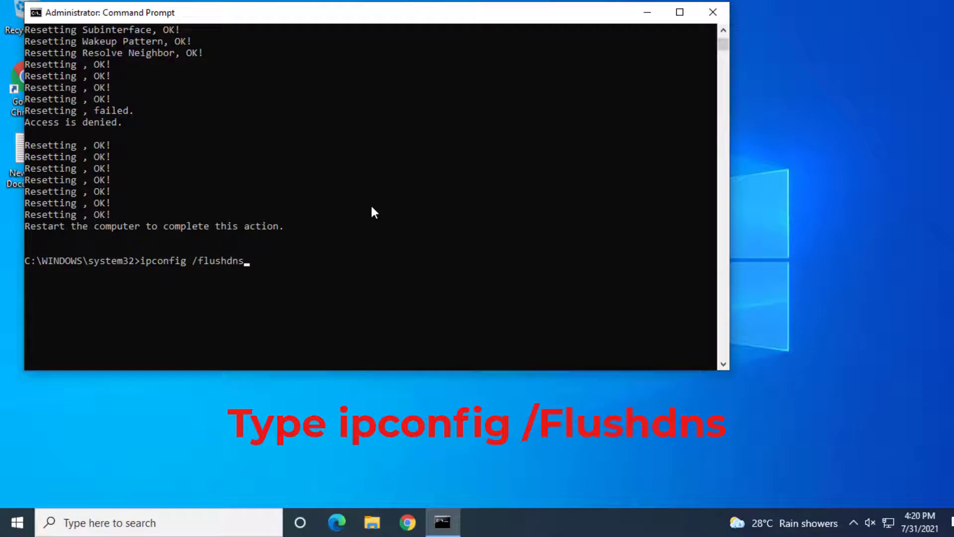
pyautogui.press('Return')
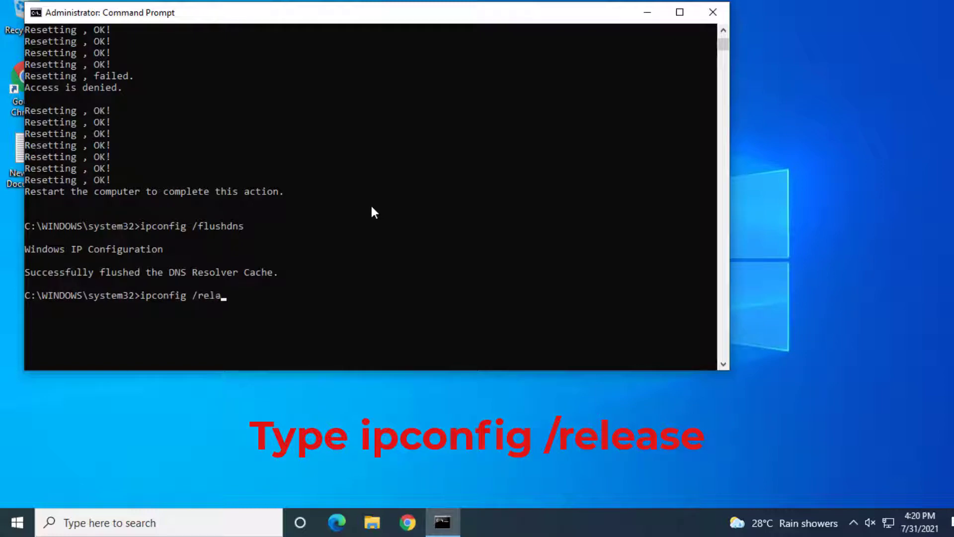
pyautogui.write('ipconfig /release')
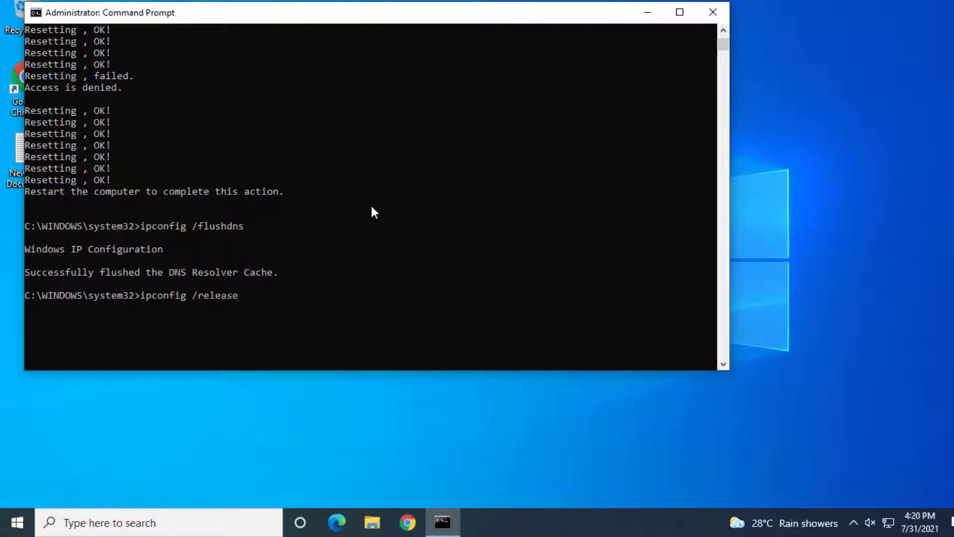
pyautogui.press('Return')
pyautogui.scroll(-1, 371, 208)
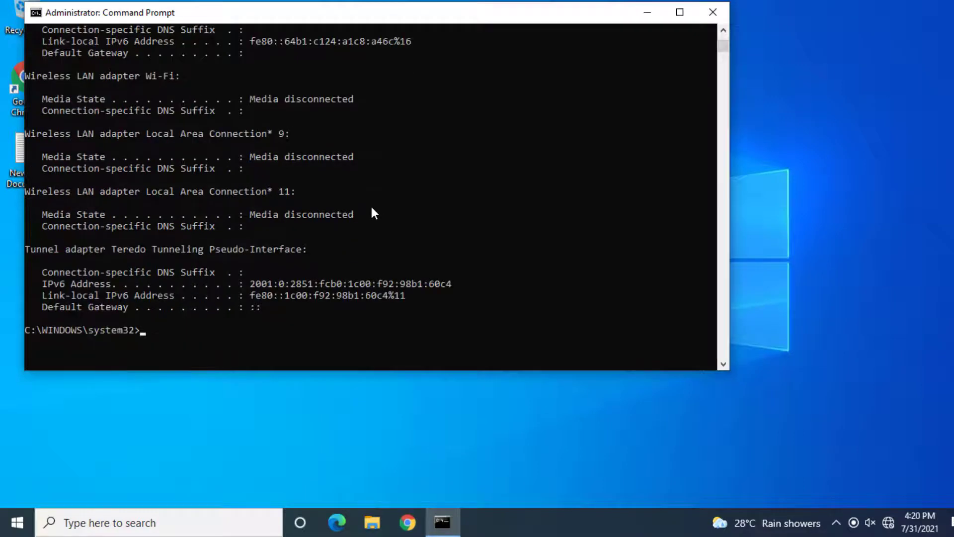
# - Renew the IP configuration by running ipconfig /renew at the command prompt
pyautogui.write('i')
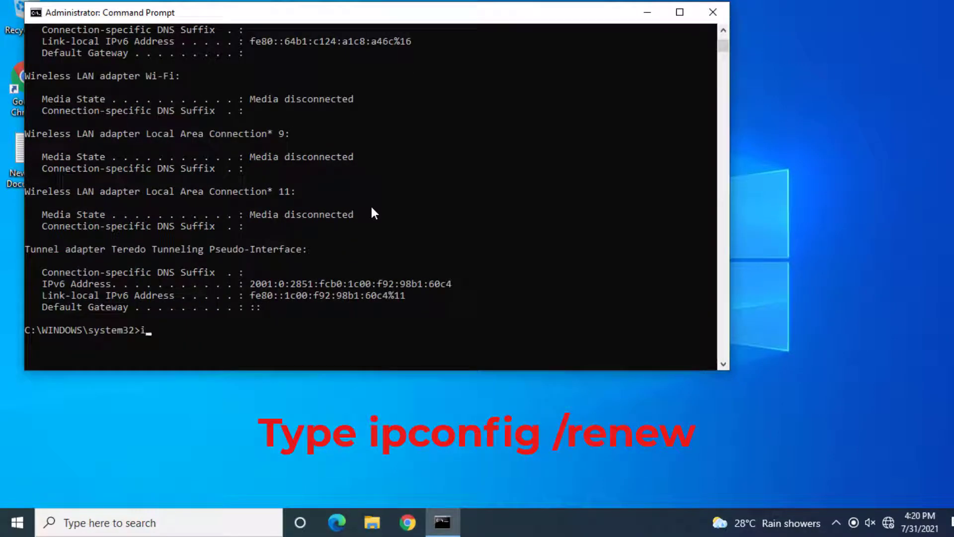
pyautogui.write('pconfig /renew')
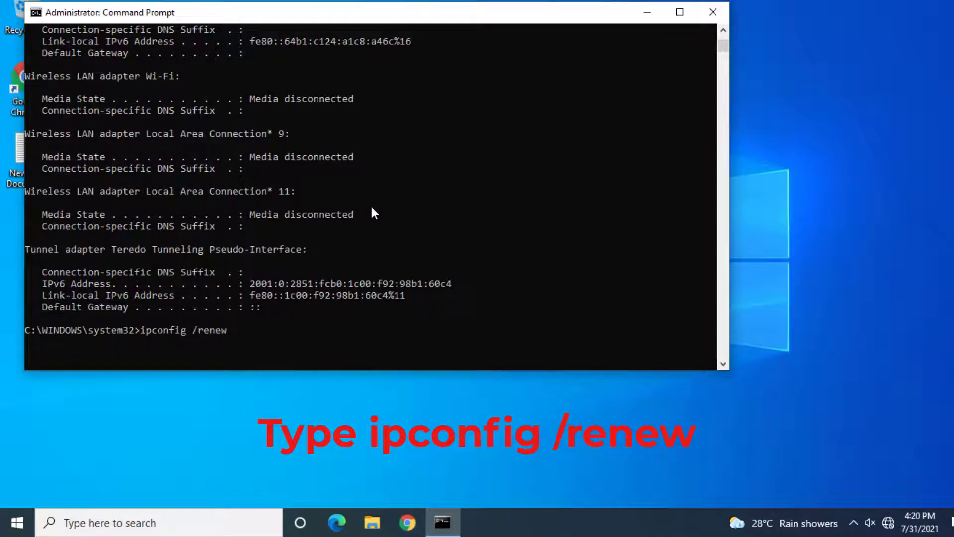
pyautogui.press('Return')
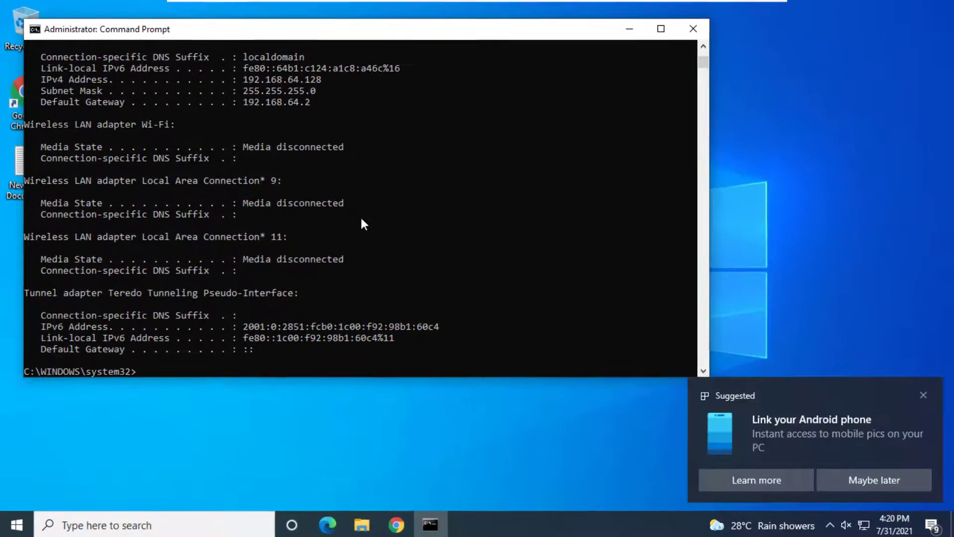
# - Close the Command Prompt window and restart the PC
pyautogui.click(693, 30)
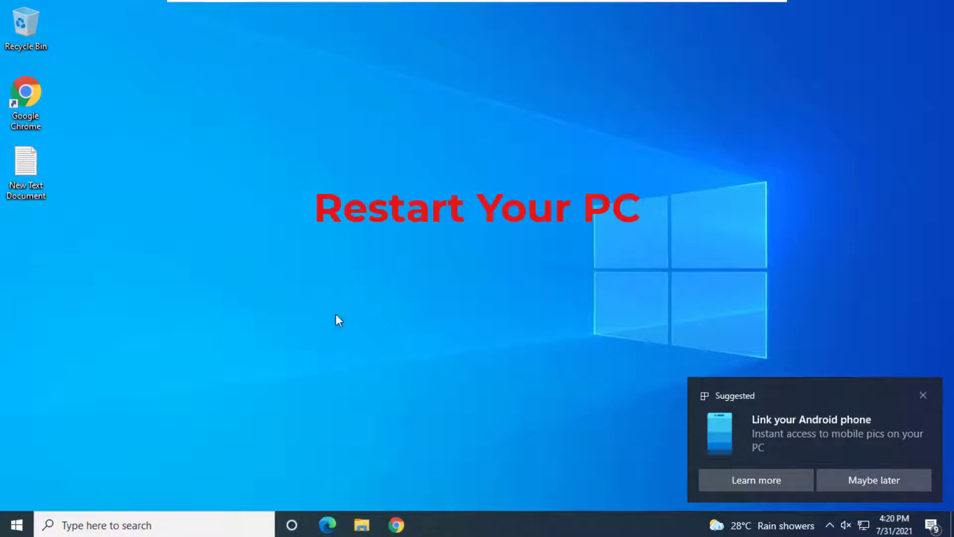
pyautogui.click(17, 523)
pyautogui.click(18, 494)
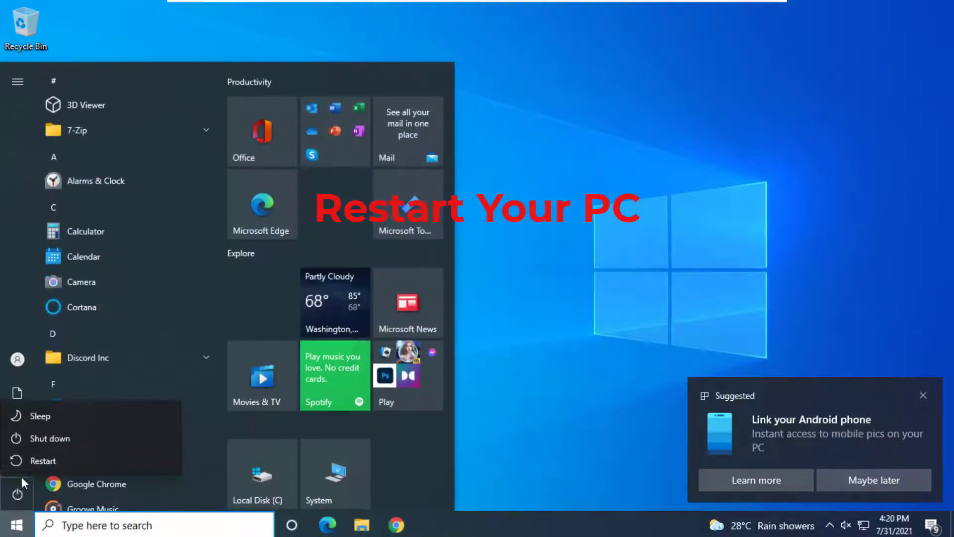
pyautogui.click(81, 456)
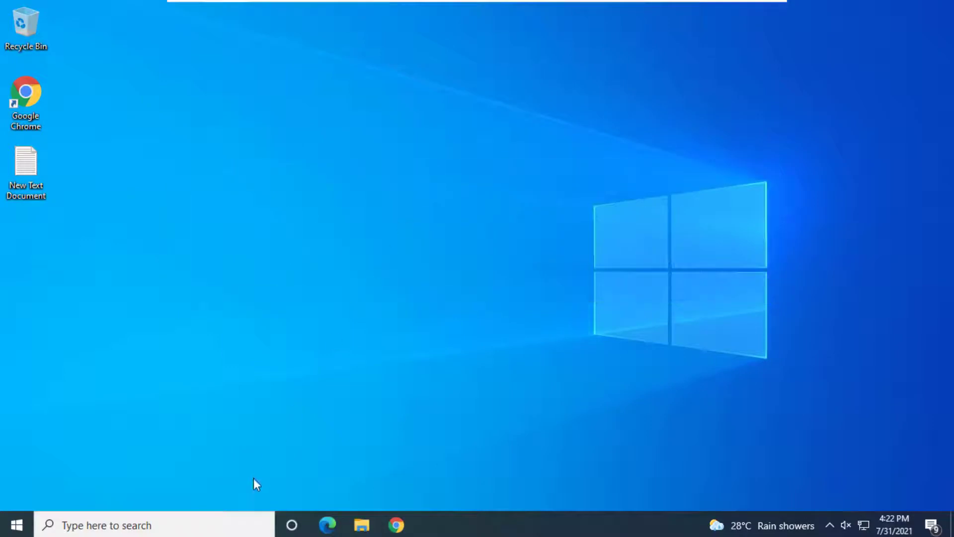
# - Search Windows for "internet options" and open the LAN settings of the Internet connections
pyautogui.click(220, 517)
pyautogui.write('int')
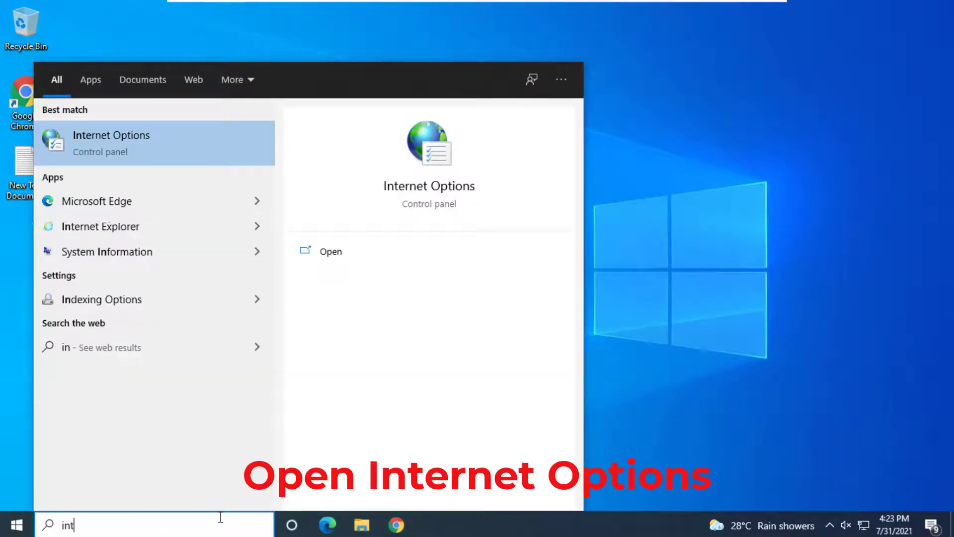
pyautogui.write('ernet options')
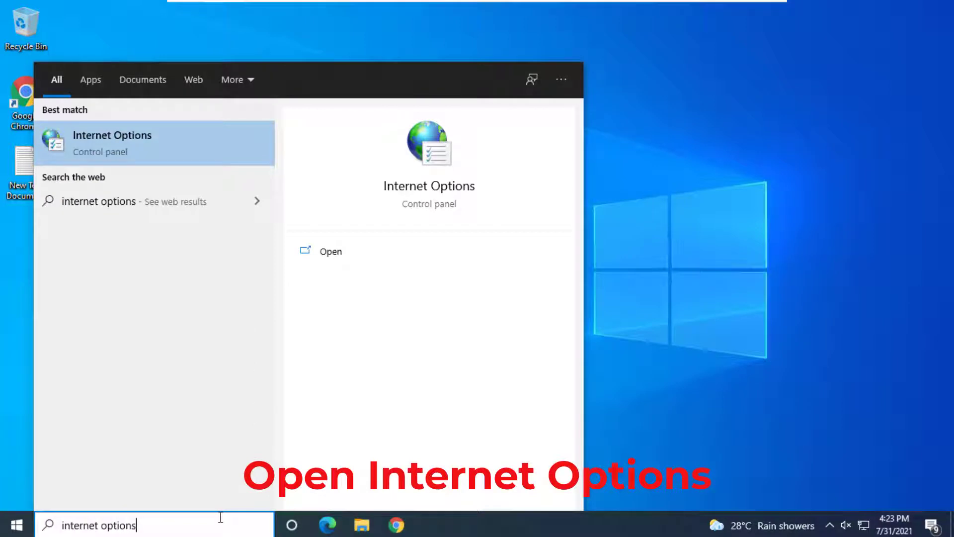
pyautogui.press('Return')
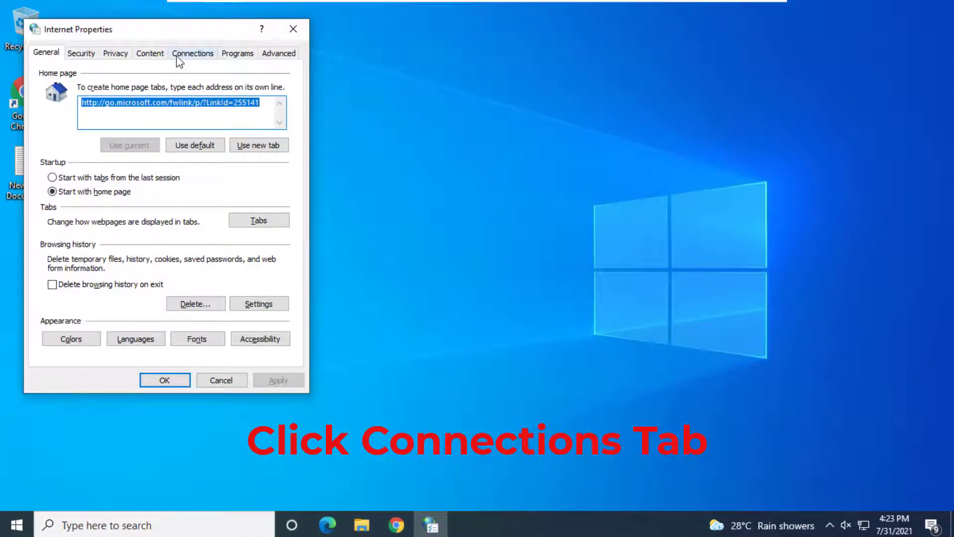
pyautogui.click(196, 57)
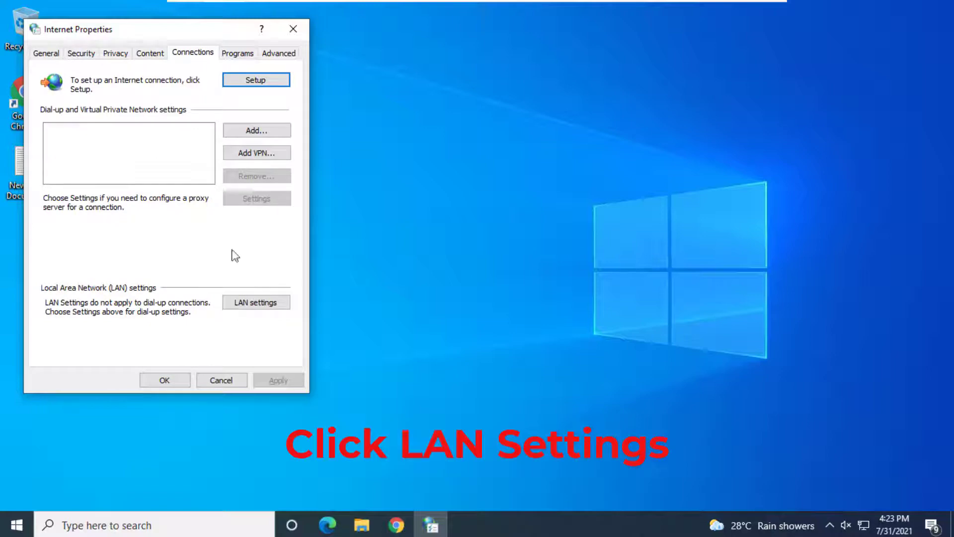
pyautogui.click(251, 305)
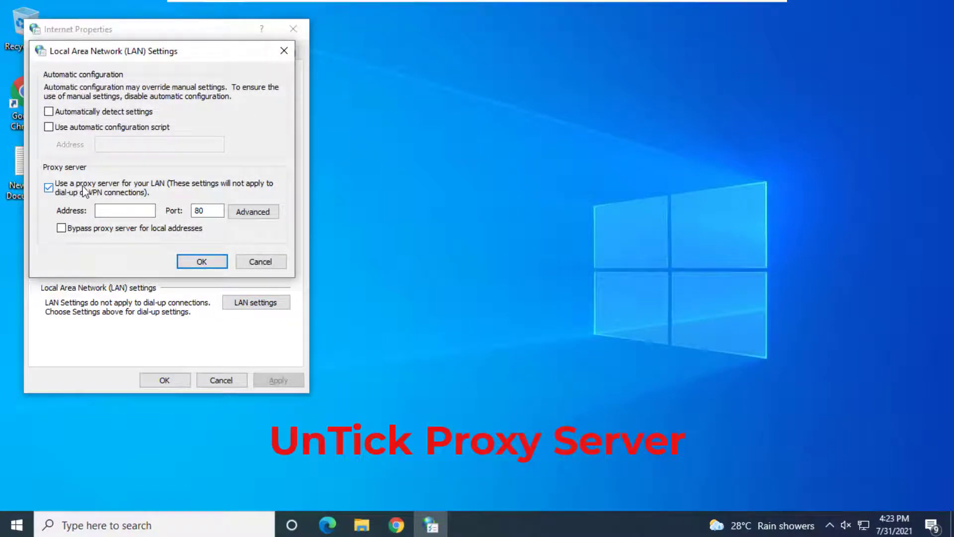
# - Disable the LAN proxy server, enable automatic detection of settings, and accept the changes to Internet Properties
pyautogui.click(91, 189)
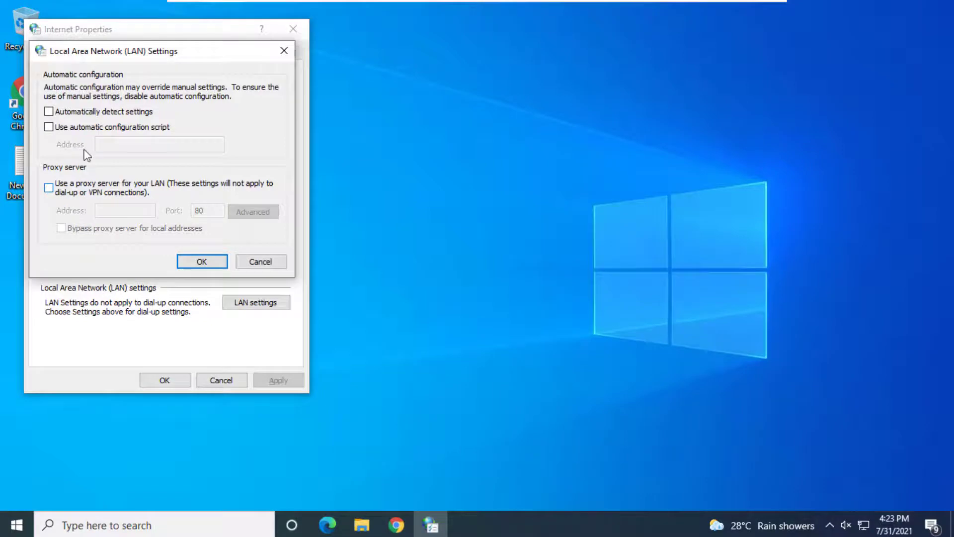
pyautogui.click(88, 115)
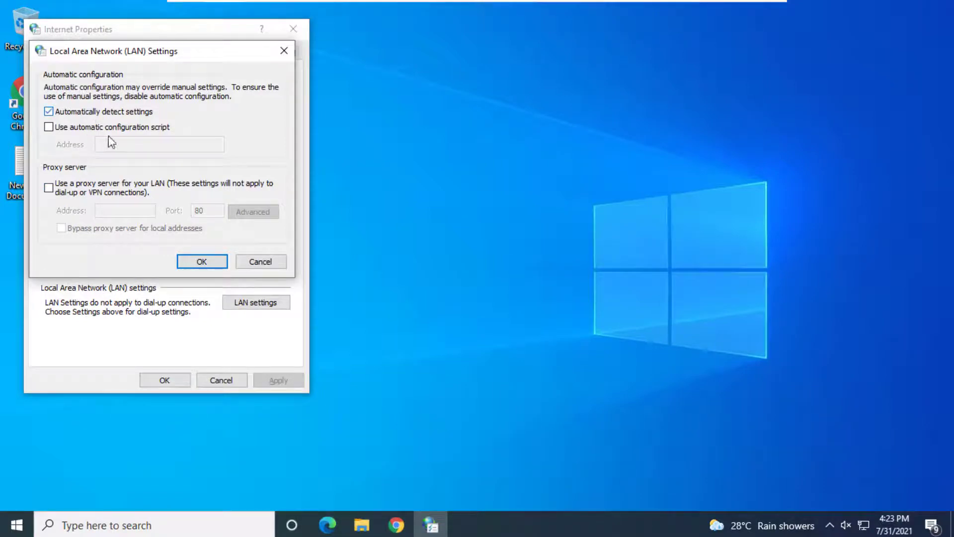
pyautogui.click(198, 266)
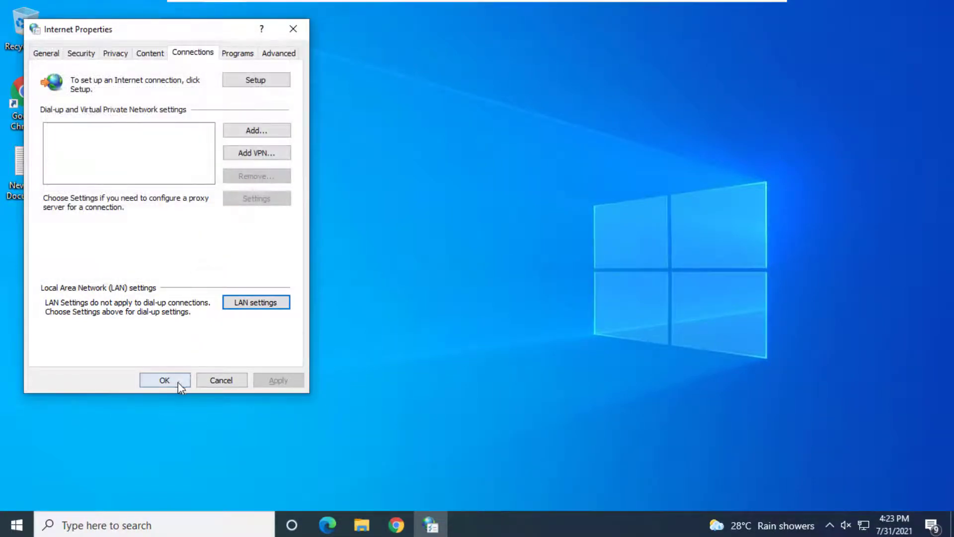
pyautogui.click(180, 383)
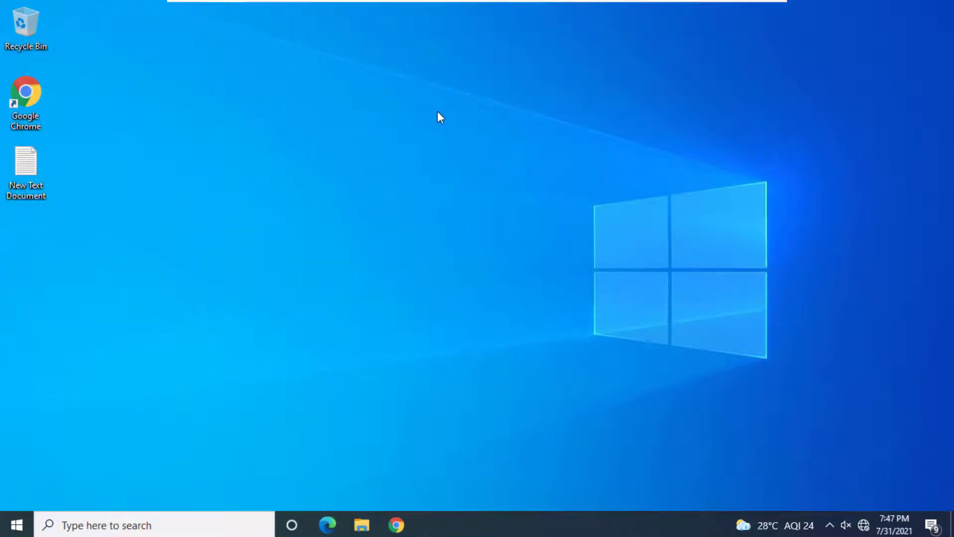
# - Open Windows Settings and start the troubleshooter from the Network & Internet status page
pyautogui.click(177, 525)
pyautogui.write('set')
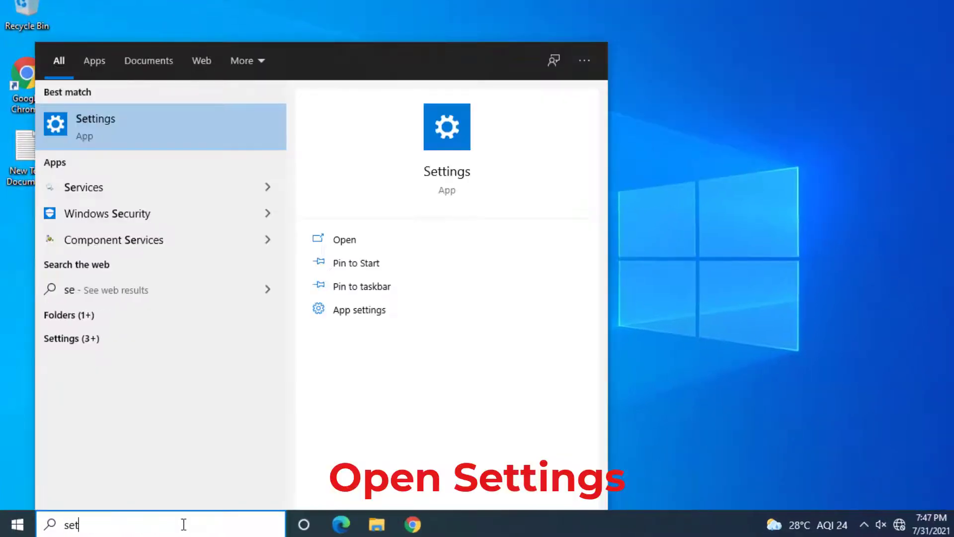
pyautogui.write('tings')
pyautogui.press('Return')
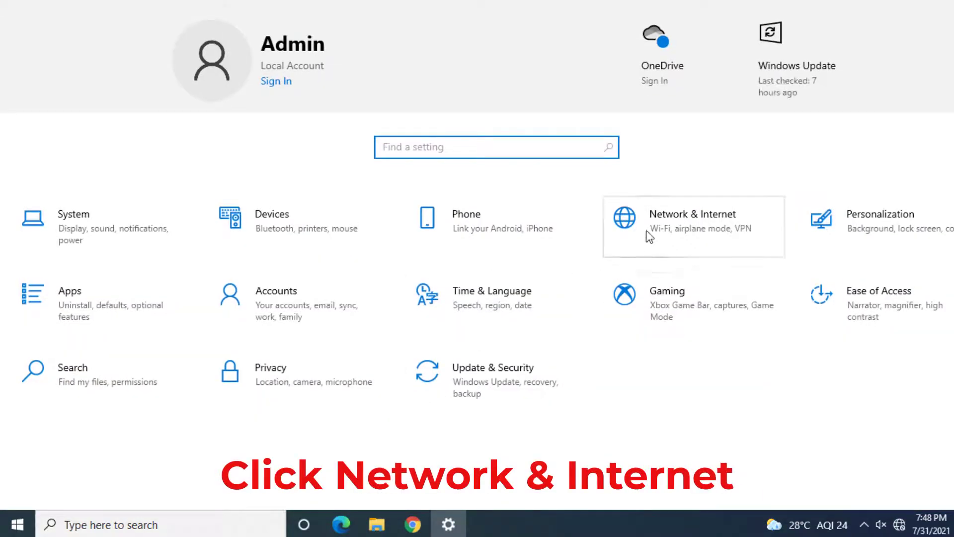
pyautogui.click(691, 229)
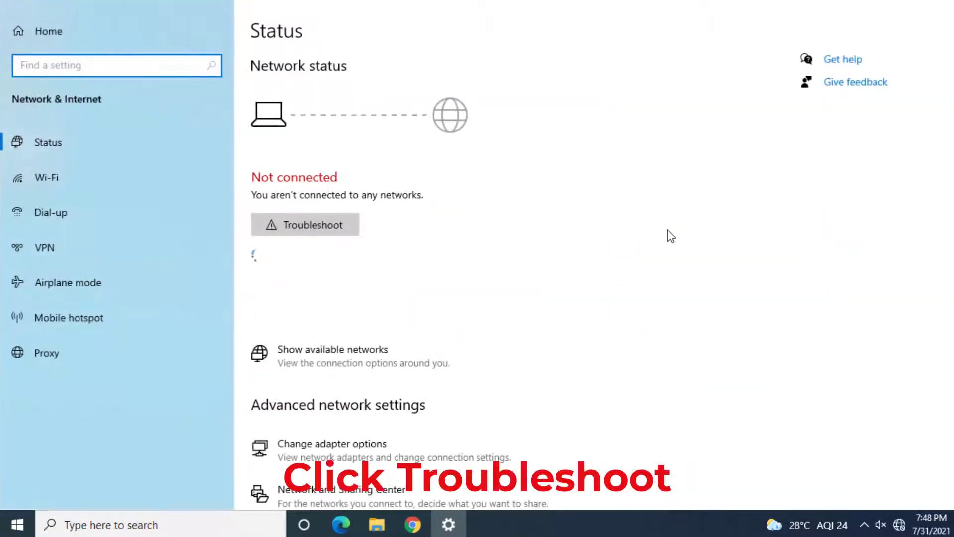
pyautogui.click(306, 227)
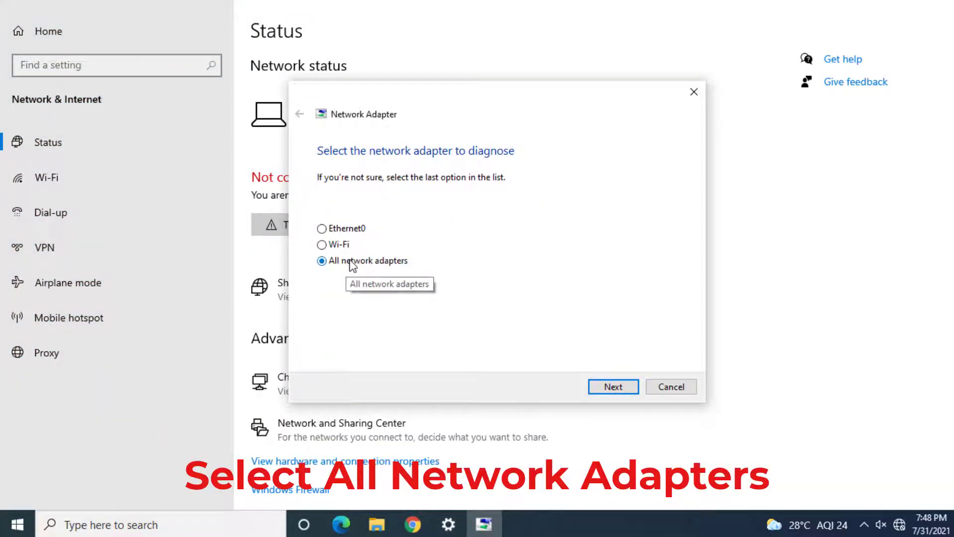
# - Run the network troubleshooter on all network adapters, and close it and Settings once it completes
pyautogui.click(615, 388)
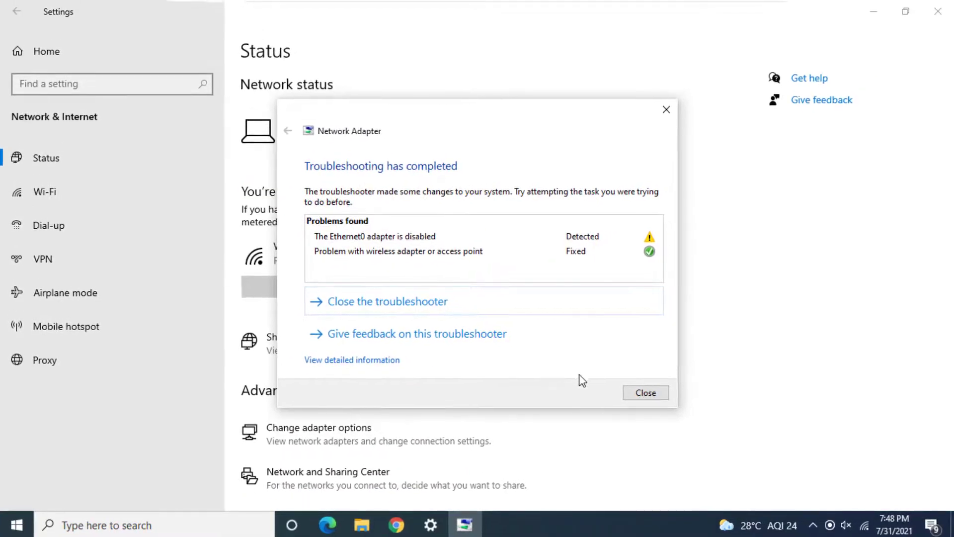
pyautogui.click(648, 393)
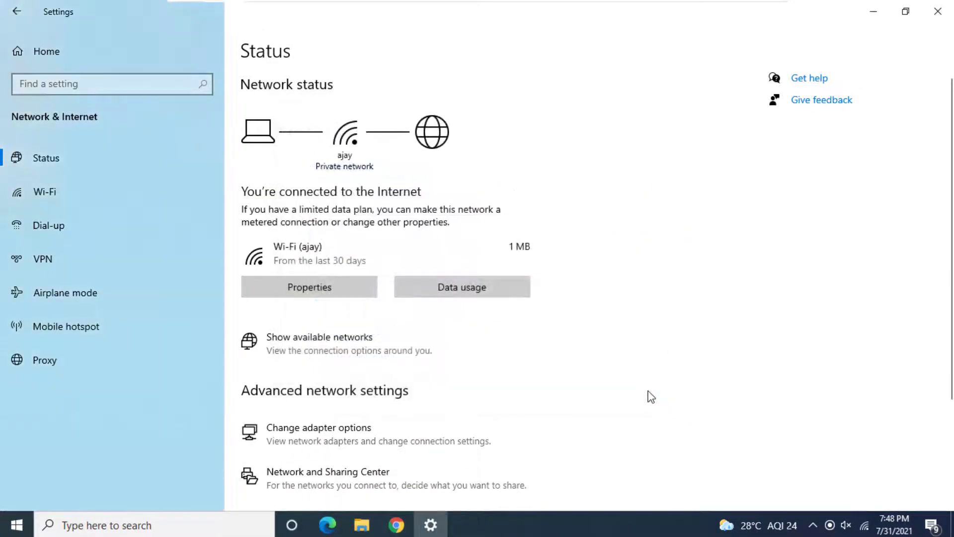
pyautogui.click(938, 11)
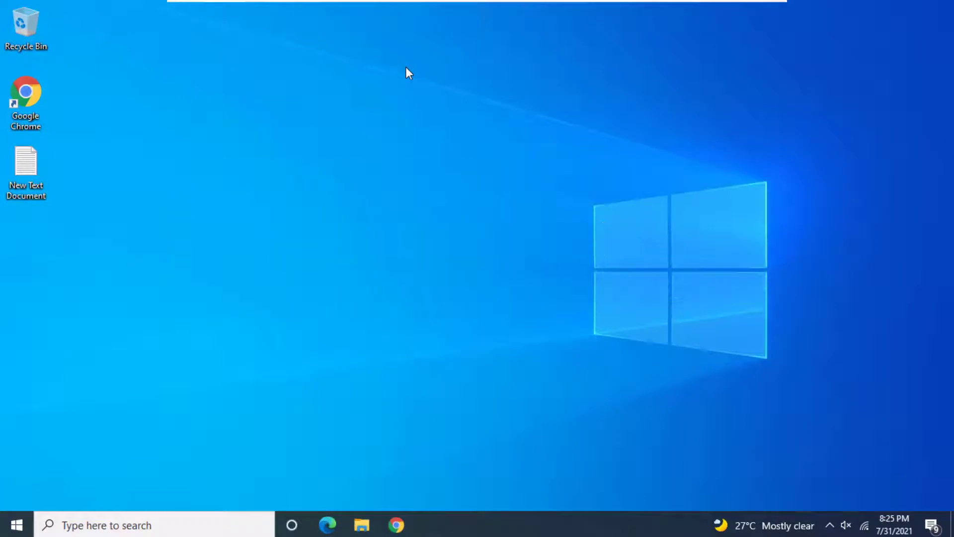
# - Reopen Windows Settings and go to the Network reset page under Network & Internet status
pyautogui.click(182, 523)
pyautogui.write('settings')
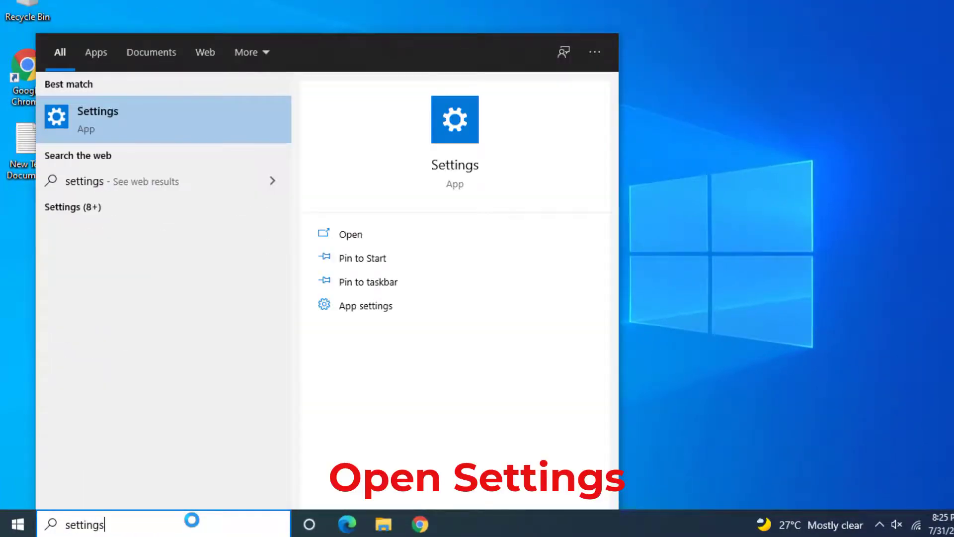
pyautogui.press('Return')
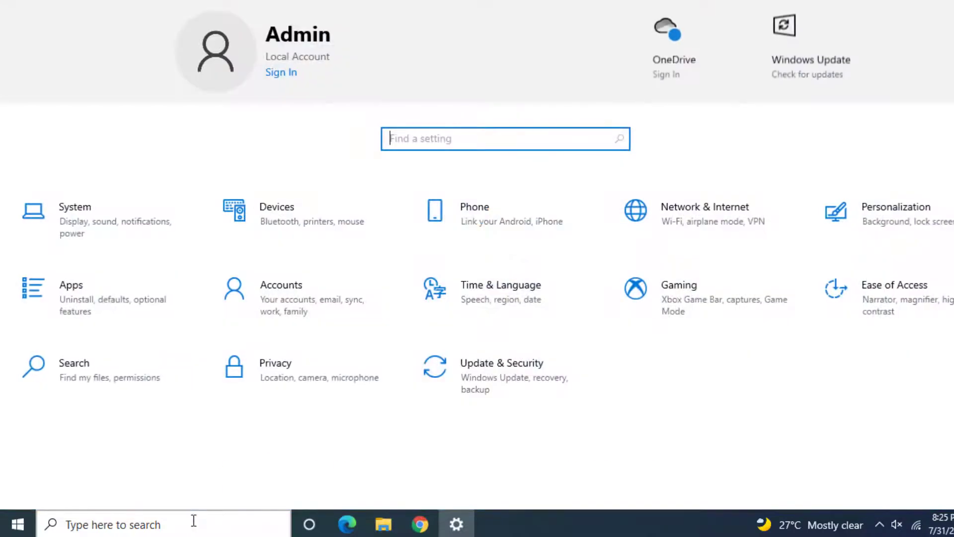
pyautogui.click(708, 215)
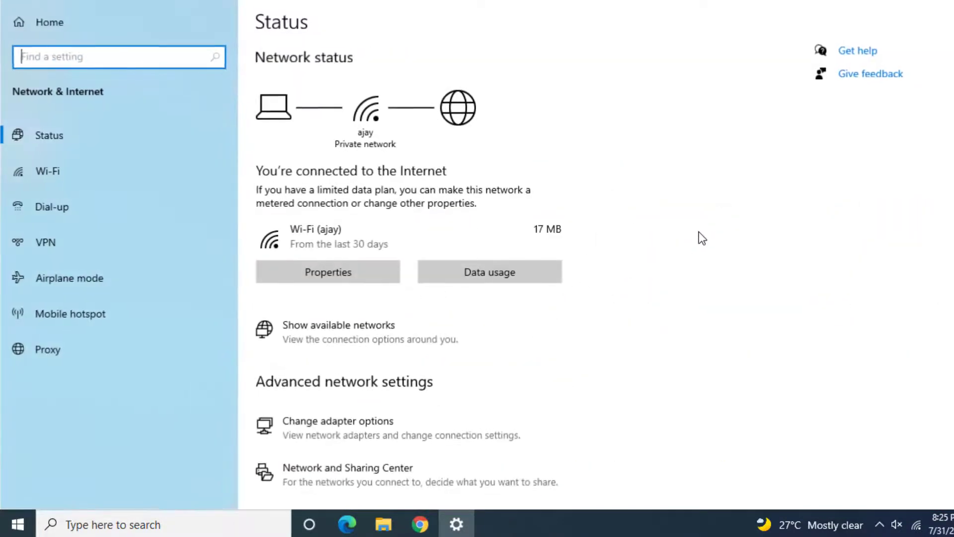
pyautogui.scroll(-3, 691, 249)
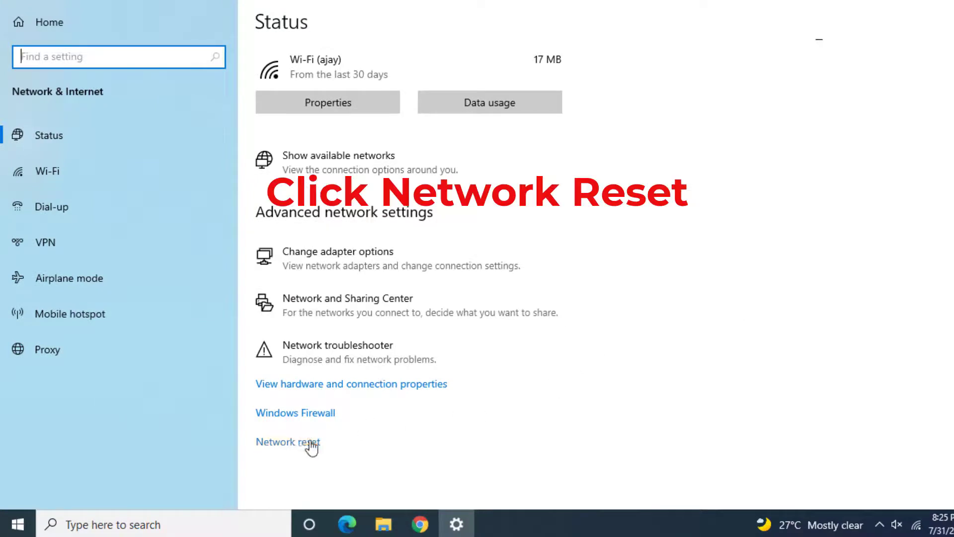
pyautogui.click(293, 443)
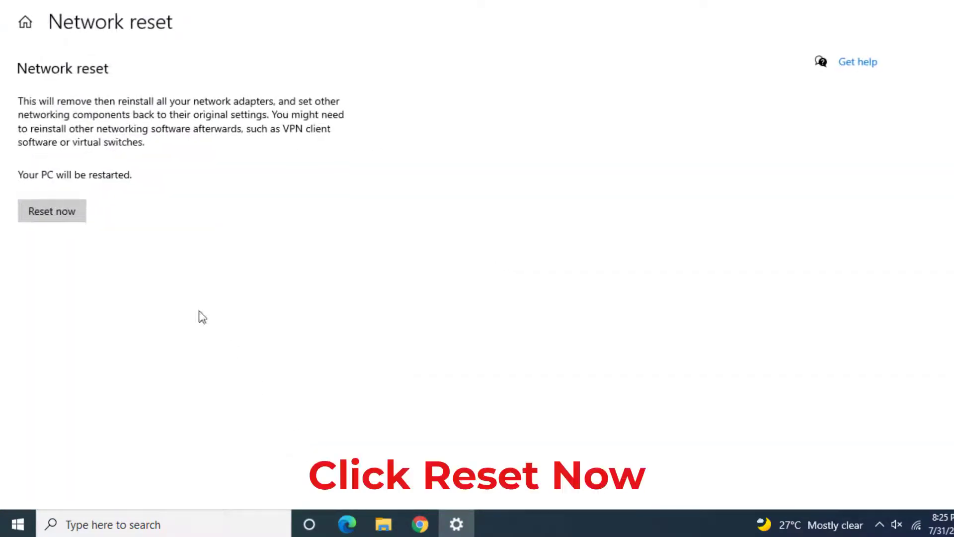
# - Reset the network settings, confirm the reset, dismiss the sign-out notice, and close Settings
pyautogui.click(55, 211)
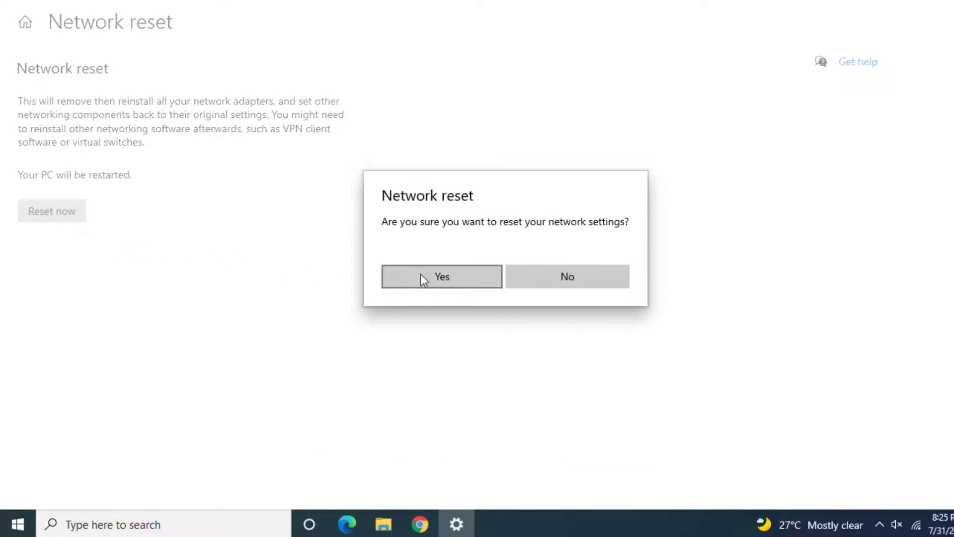
pyautogui.click(436, 277)
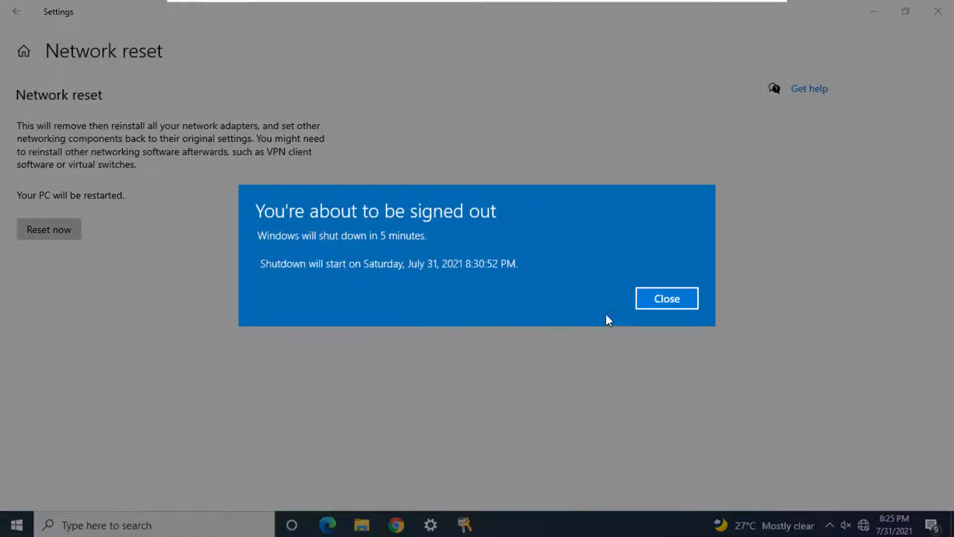
pyautogui.click(649, 299)
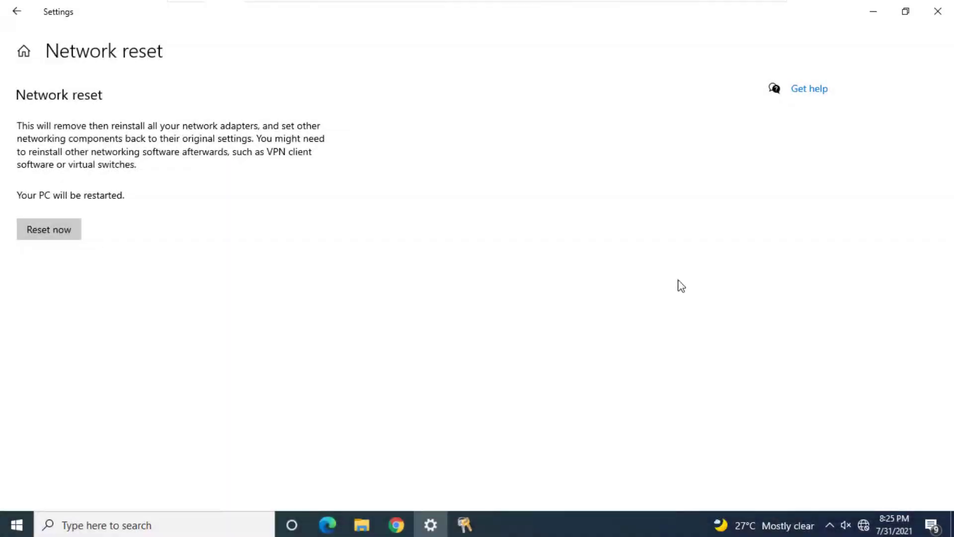
pyautogui.click(936, 12)
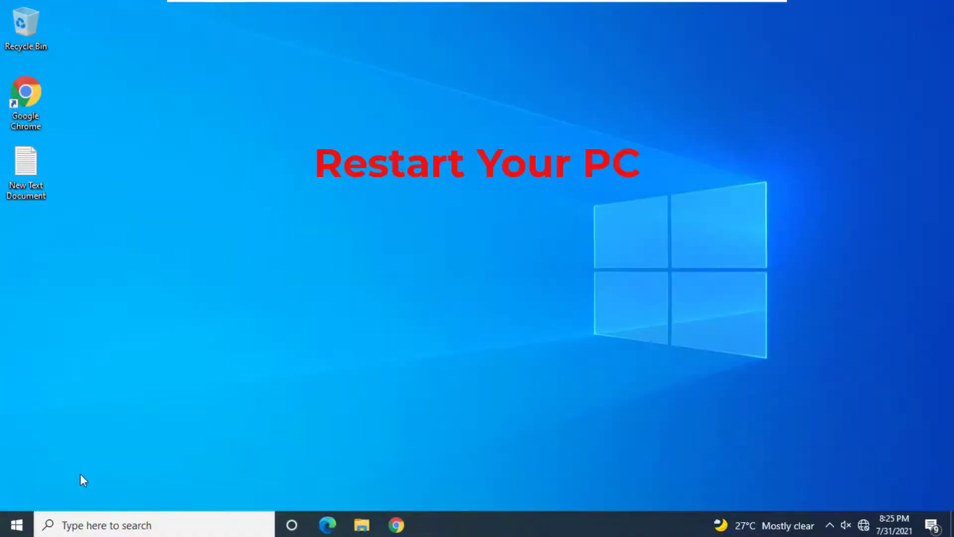
# - Restart the PC so the network reset takes effect
pyautogui.click(16, 525)
pyautogui.click(17, 494)
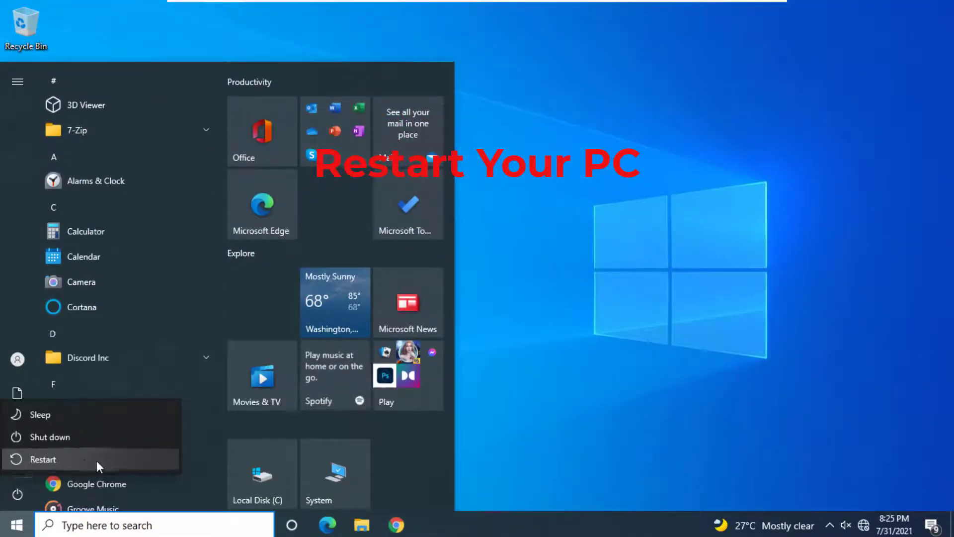
pyautogui.click(66, 457)
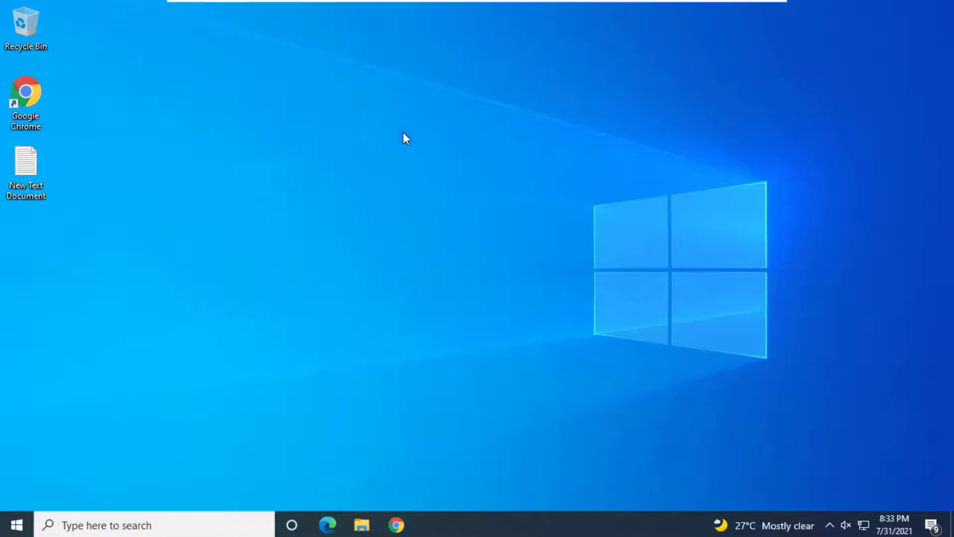
# - Open the Windows Services console and bring up the properties of the WLAN AutoConfig service
pyautogui.click(189, 518)
pyautogui.write('ser')
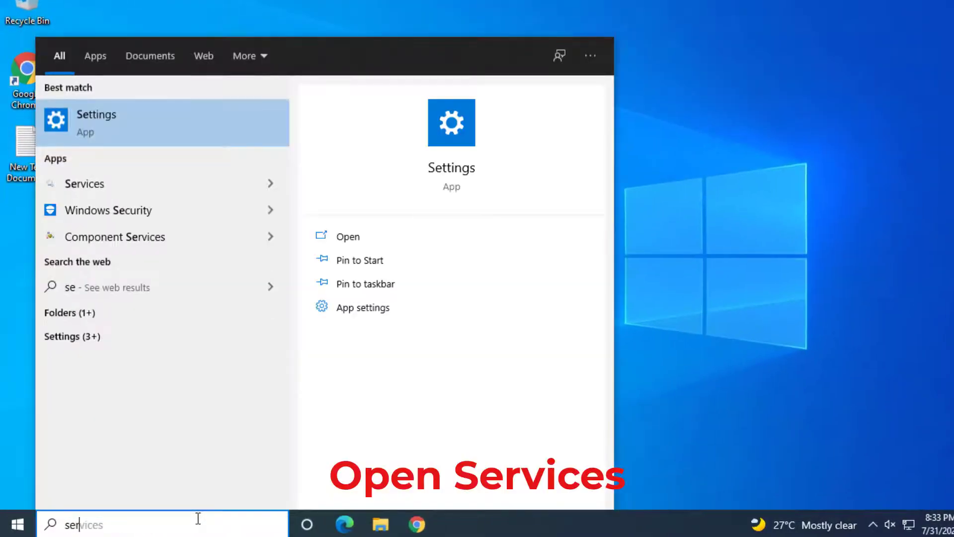
pyautogui.write('vices')
pyautogui.press('Return')
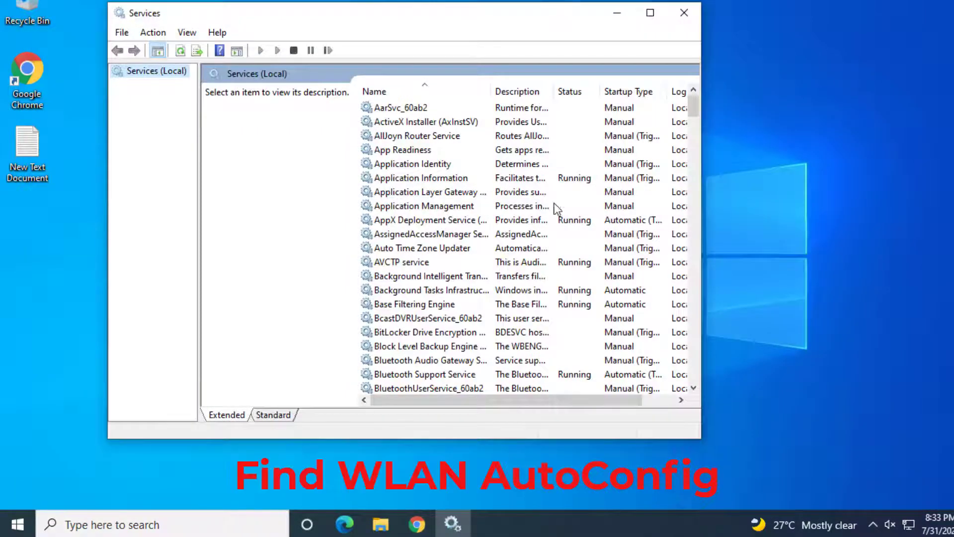
pyautogui.moveTo(690, 106); pyautogui.dragTo(693, 371)
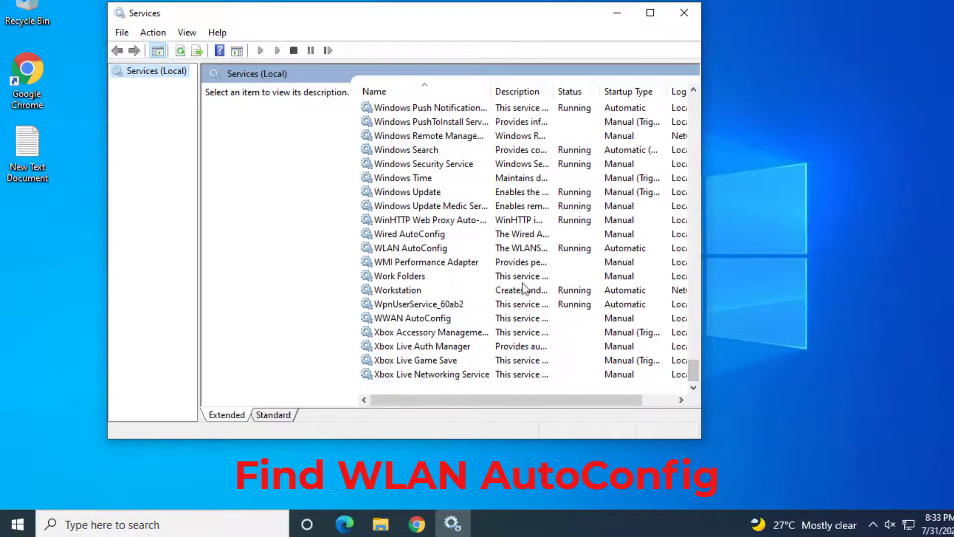
pyautogui.click(485, 249)
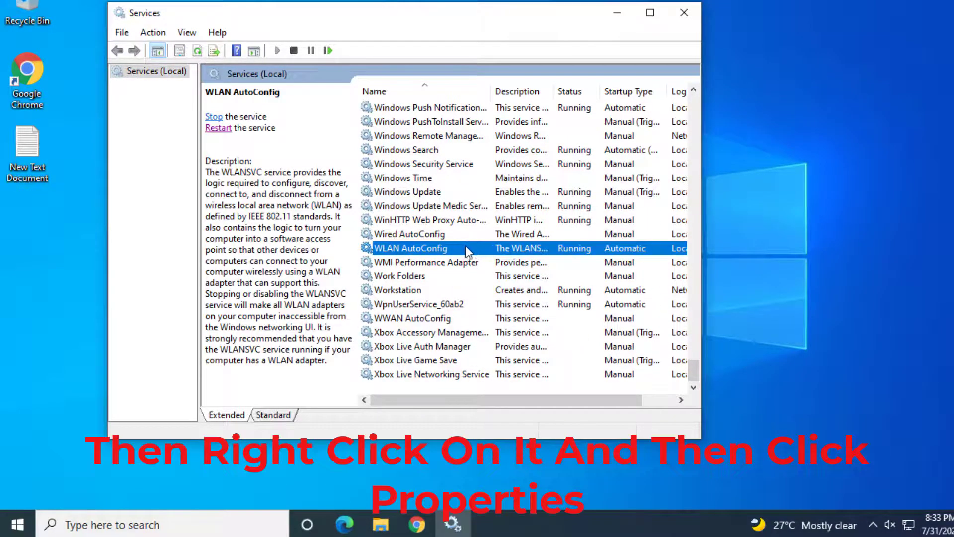
pyautogui.rightClick(475, 245)
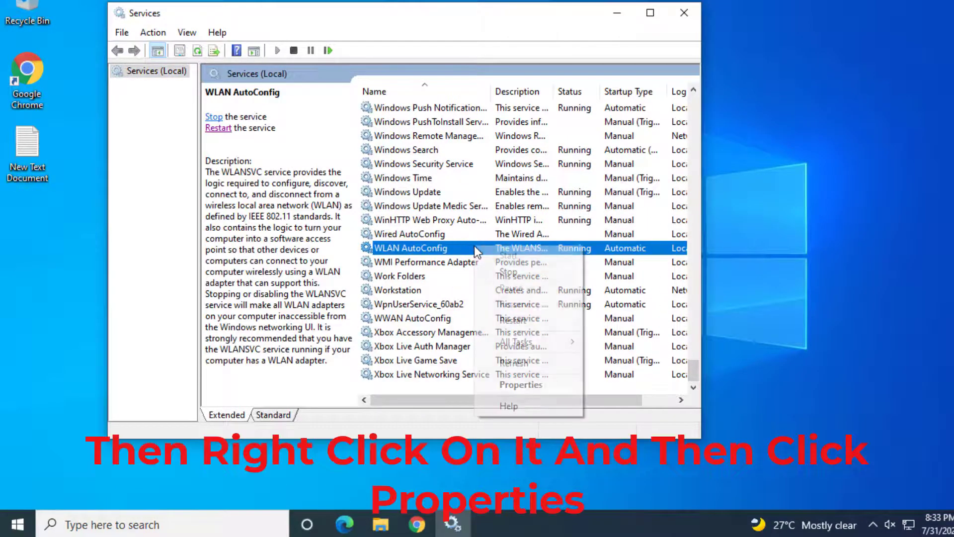
pyautogui.click(524, 381)
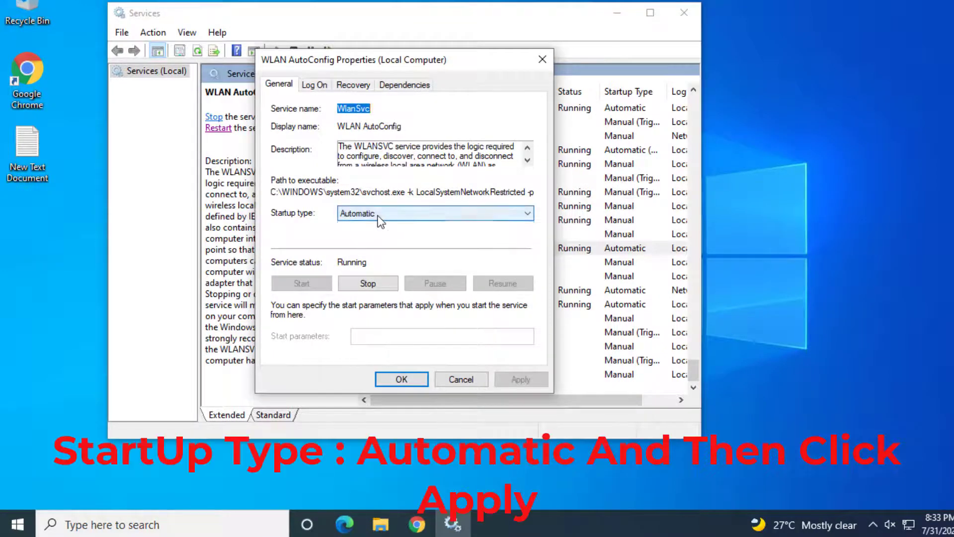
# - Apply the Automatic startup type to WLAN AutoConfig, restart the service, and close Services
pyautogui.click(358, 214)
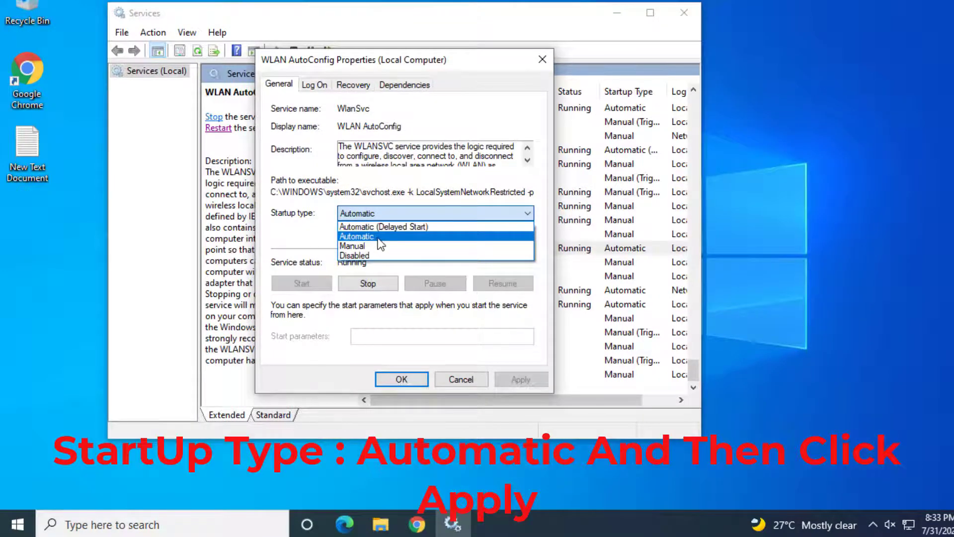
pyautogui.click(378, 238)
pyautogui.click(524, 377)
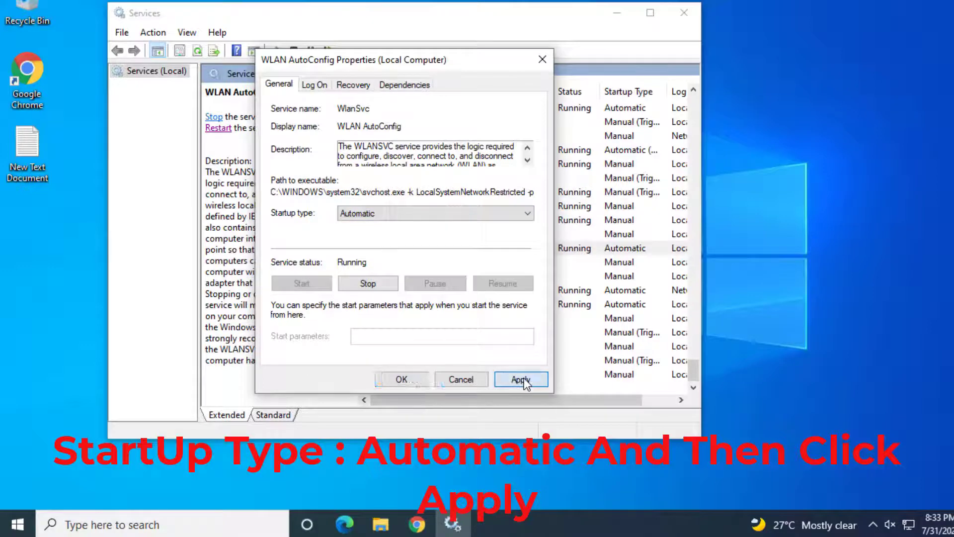
pyautogui.click(416, 378)
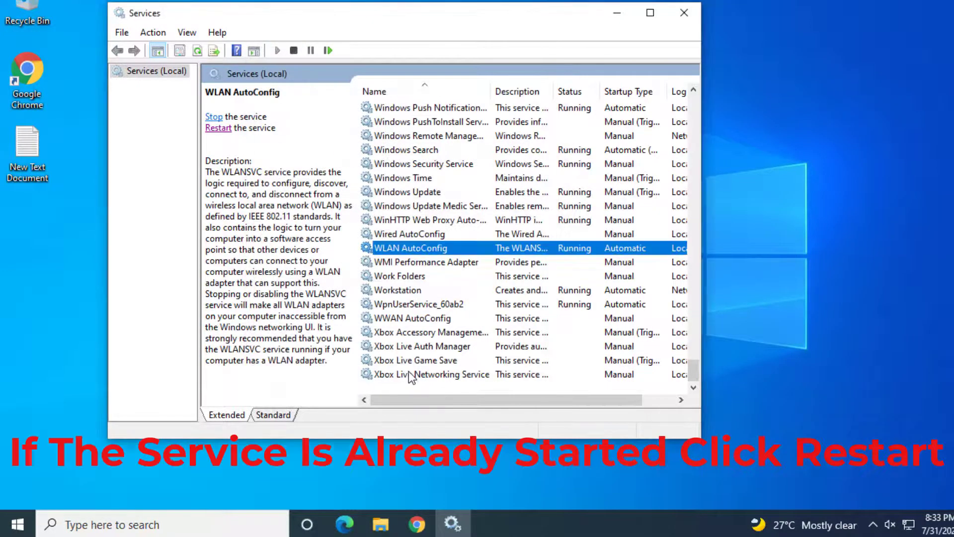
pyautogui.click(217, 129)
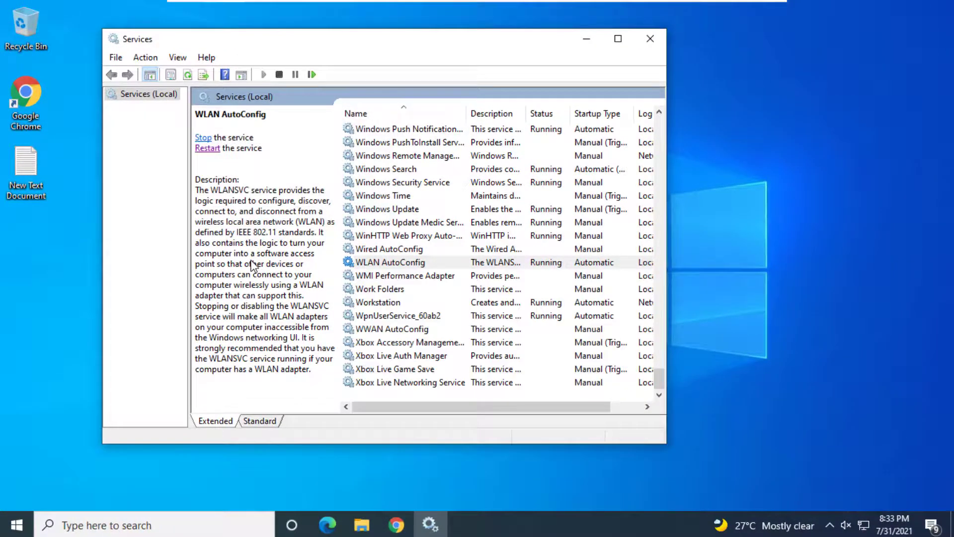
pyautogui.click(650, 38)
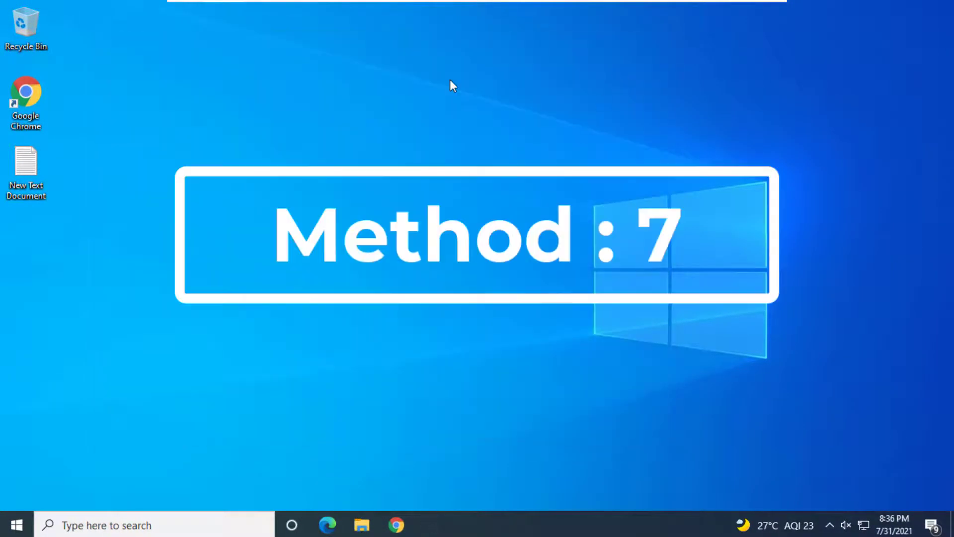
# - Open Control Panel and go through Network and Sharing Center to the network adapter settings
pyautogui.click(233, 522)
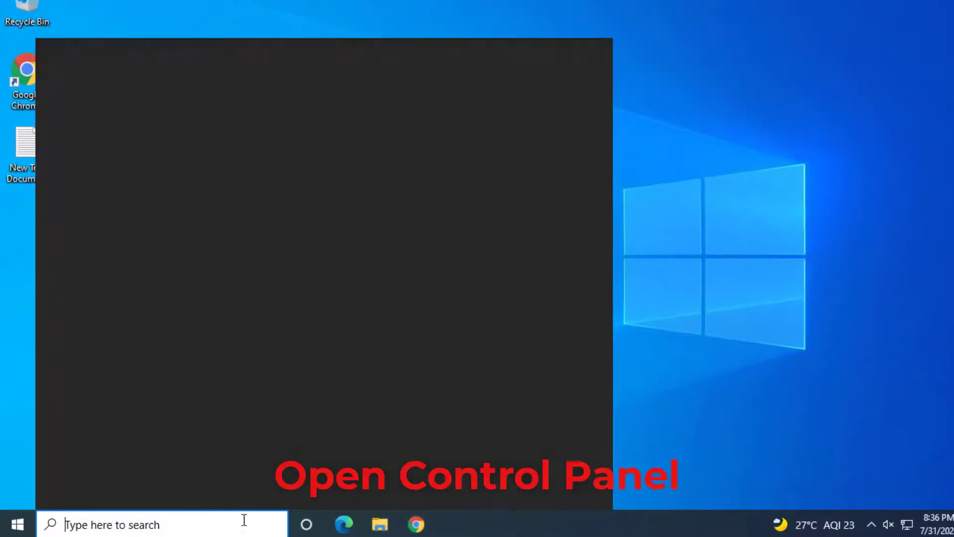
pyautogui.write('control ')
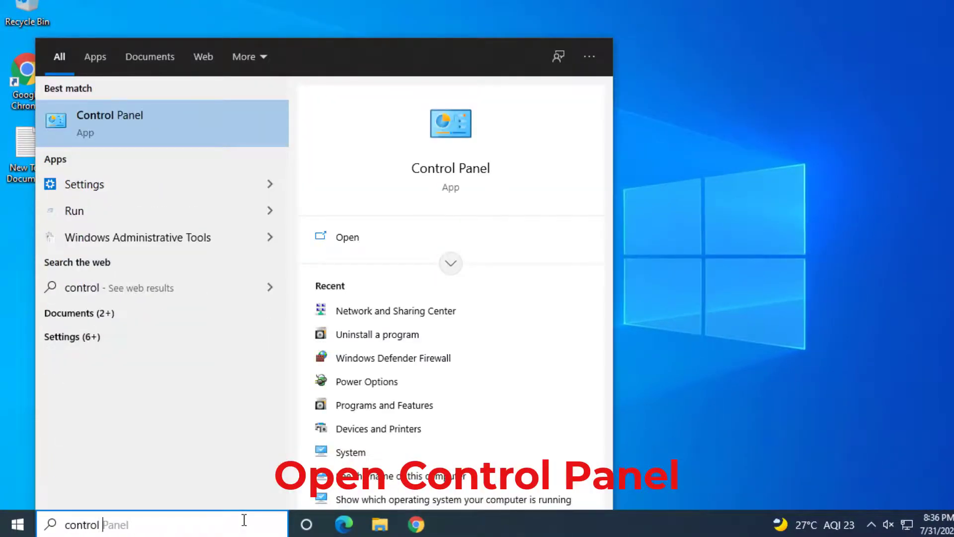
pyautogui.write('panel')
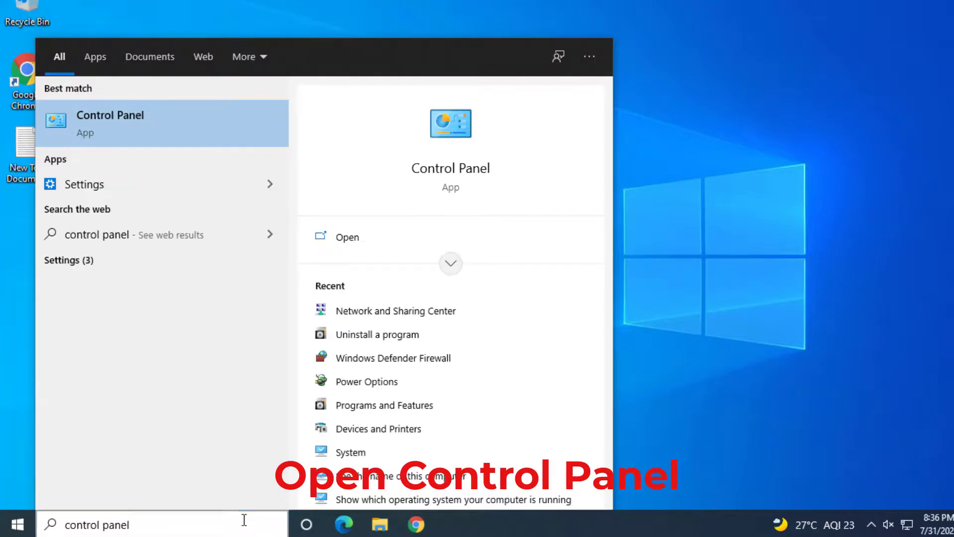
pyautogui.press('Return')
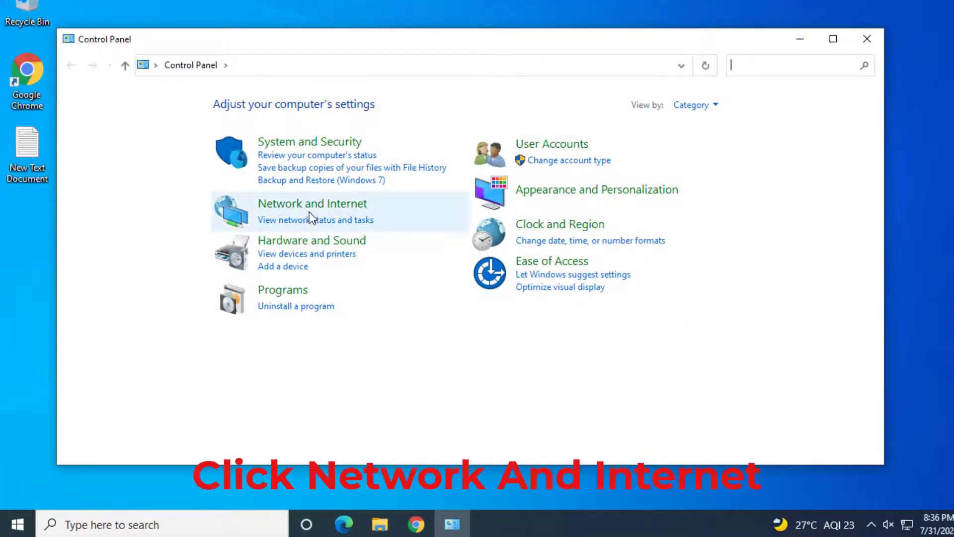
pyautogui.click(304, 209)
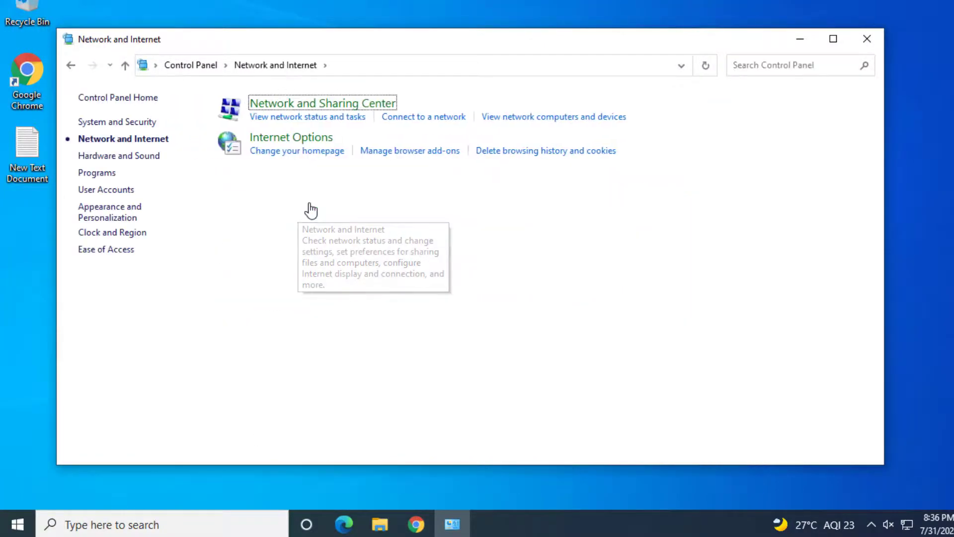
pyautogui.click(318, 107)
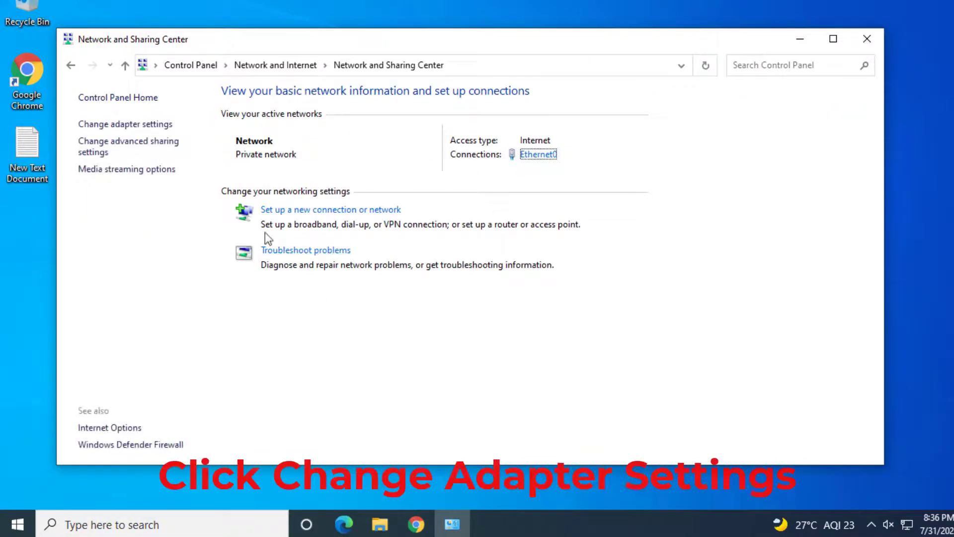
pyautogui.click(128, 125)
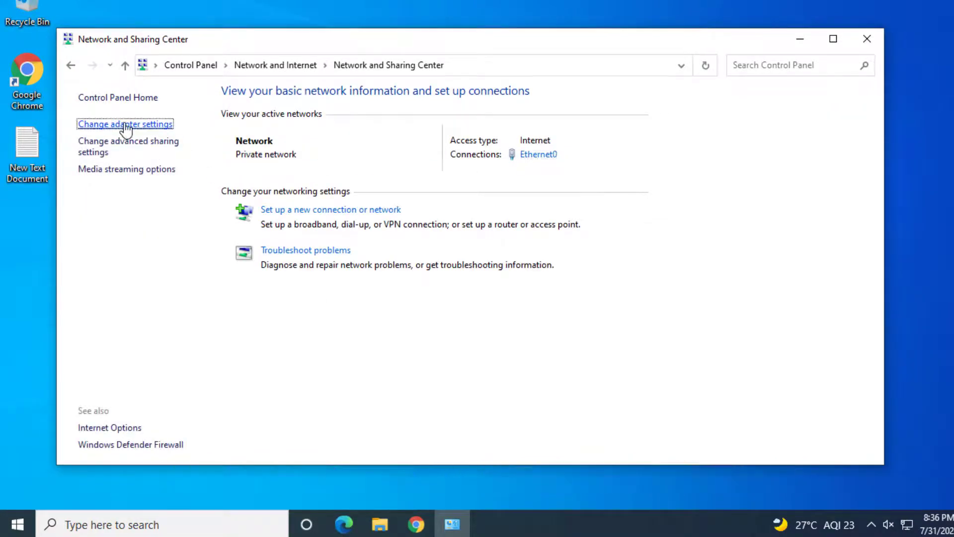
# - Open the Internet Protocol Version 4 (TCP/IPv4) properties of the Wi-Fi adapter
pyautogui.click(315, 152)
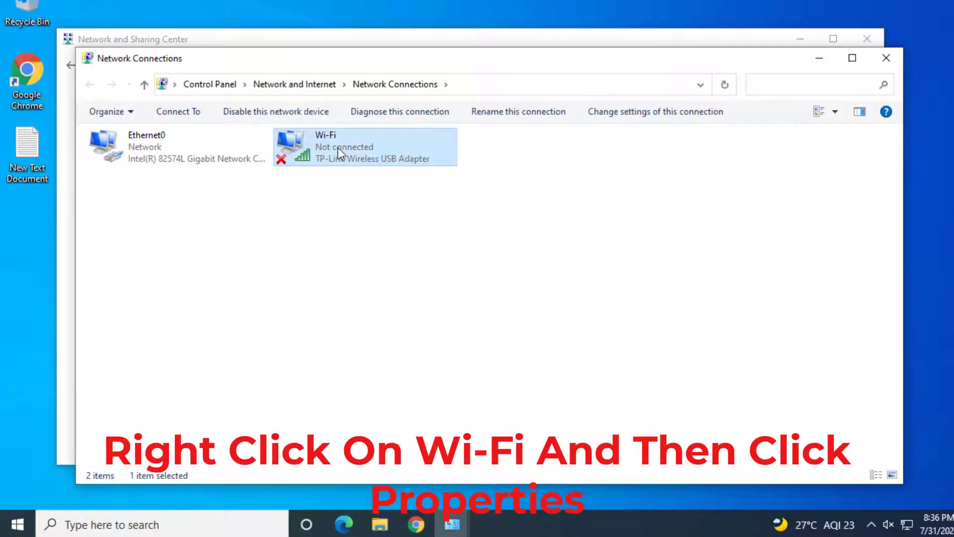
pyautogui.rightClick(353, 145)
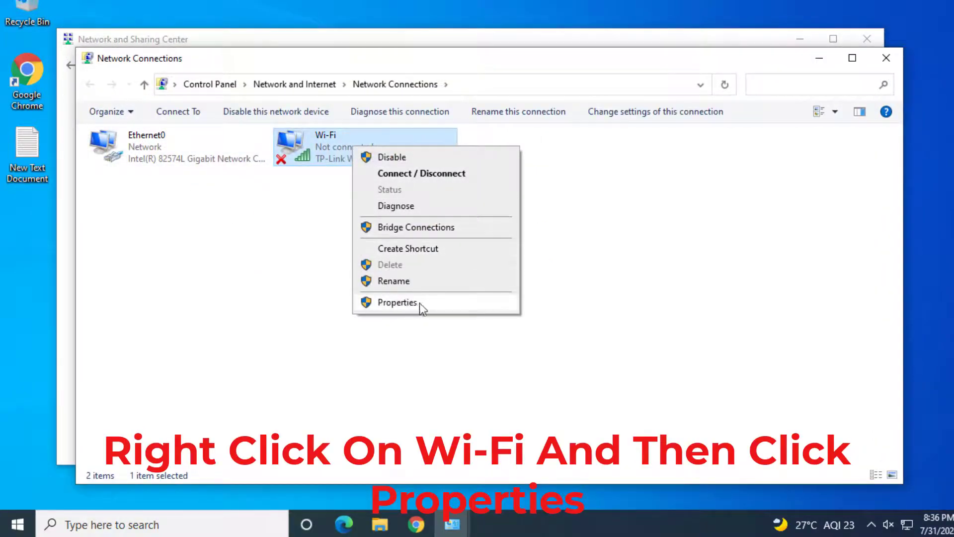
pyautogui.click(398, 303)
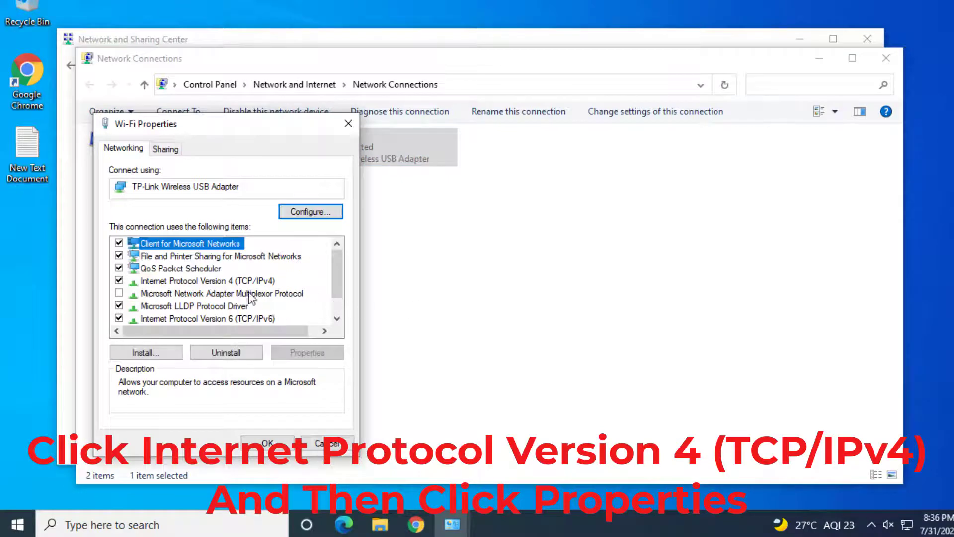
pyautogui.click(220, 281)
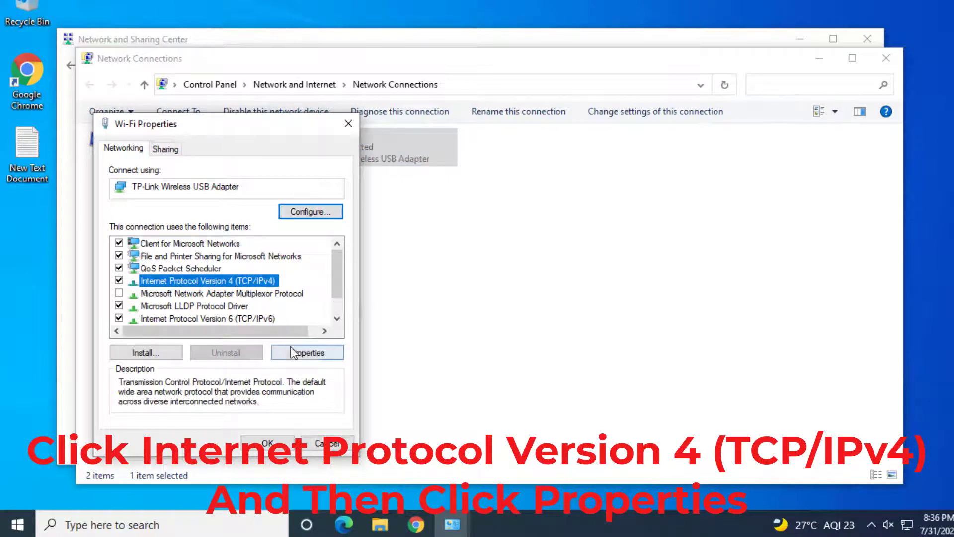
pyautogui.click(307, 352)
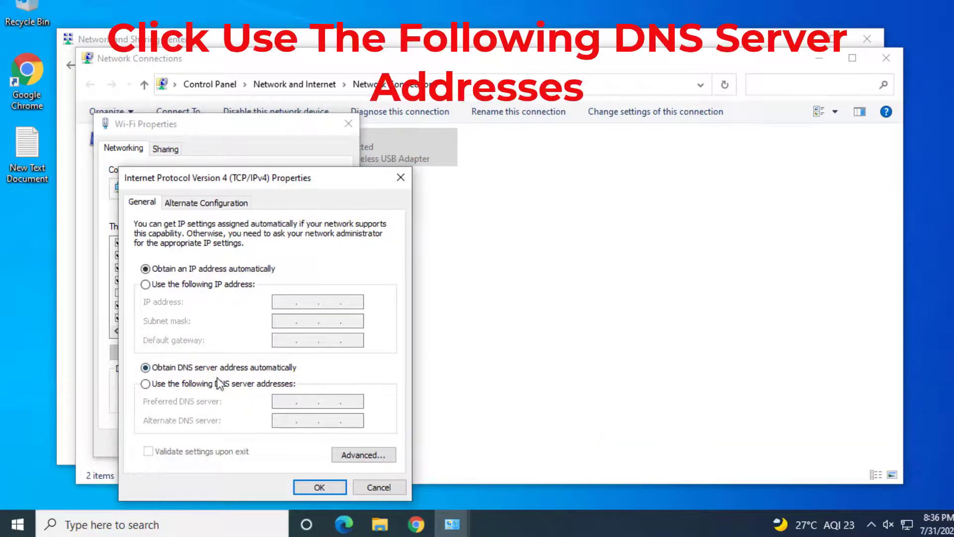
# - Set the preferred DNS server to 8.8.8.8 and the alternate to 8.8.4.4, confirm both dialogs, and close the network windows
pyautogui.click(200, 383)
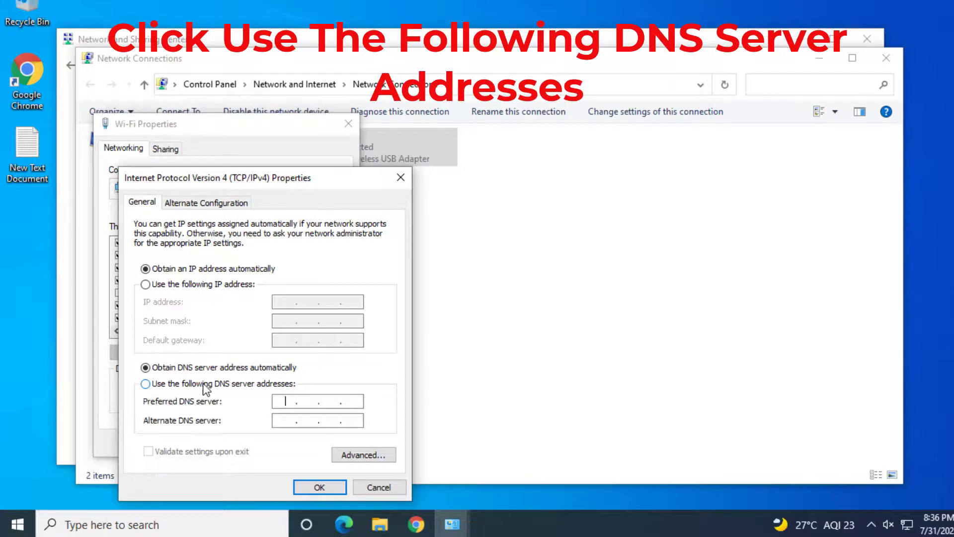
pyautogui.click(287, 402)
pyautogui.write('8.8..')
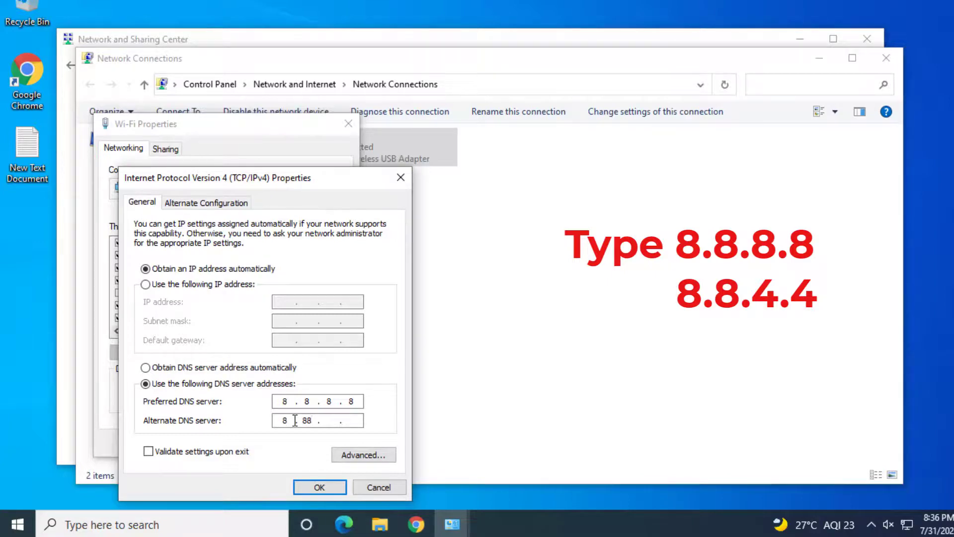
pyautogui.click(293, 421)
pyautogui.write('8.8.4.4')
pyautogui.click(315, 490)
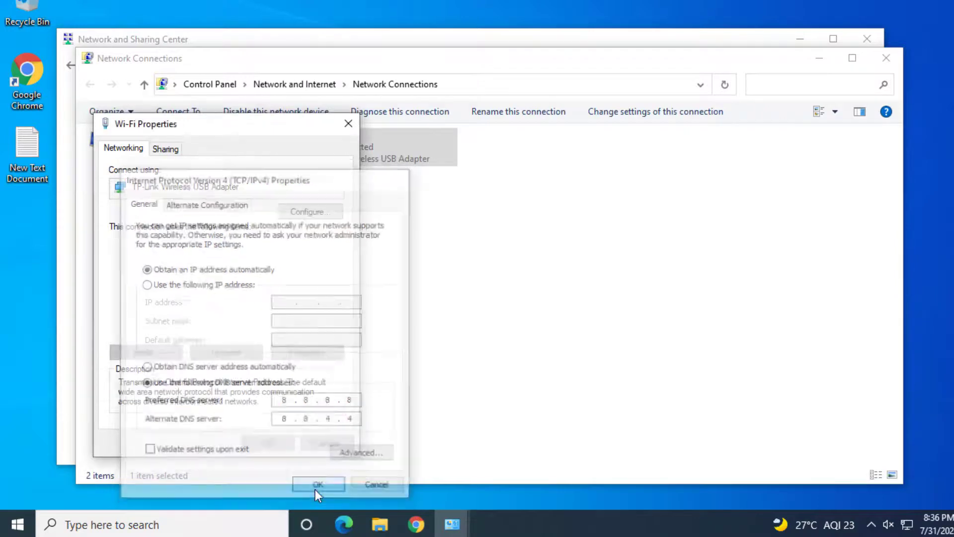
pyautogui.click(262, 444)
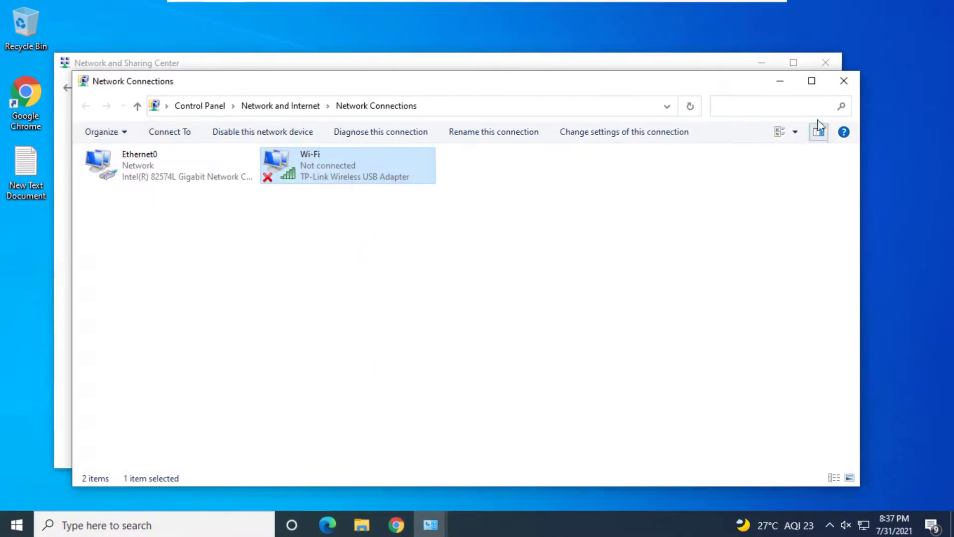
pyautogui.click(844, 80)
pyautogui.click(825, 63)
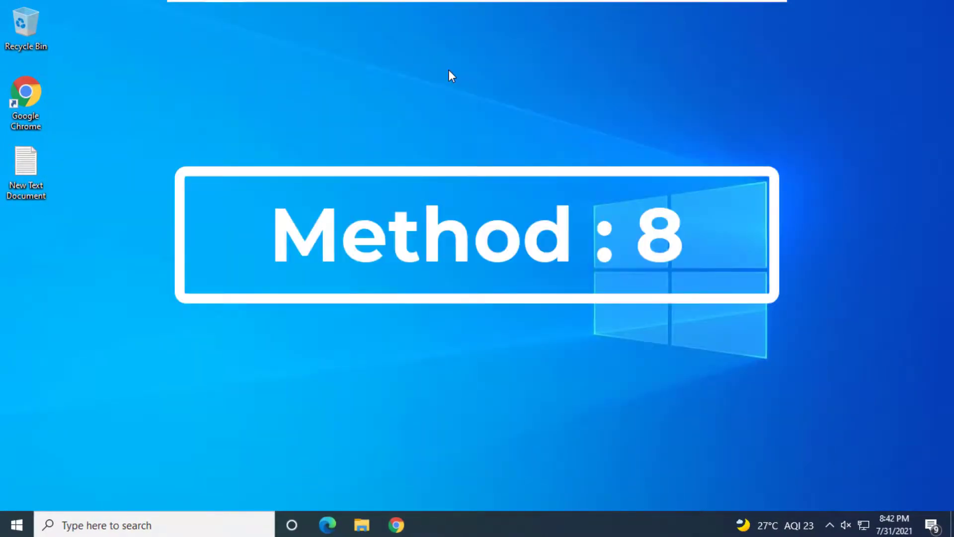
# - Open Device Manager and expand the Network adapters category
pyautogui.click(204, 530)
pyautogui.write('de')
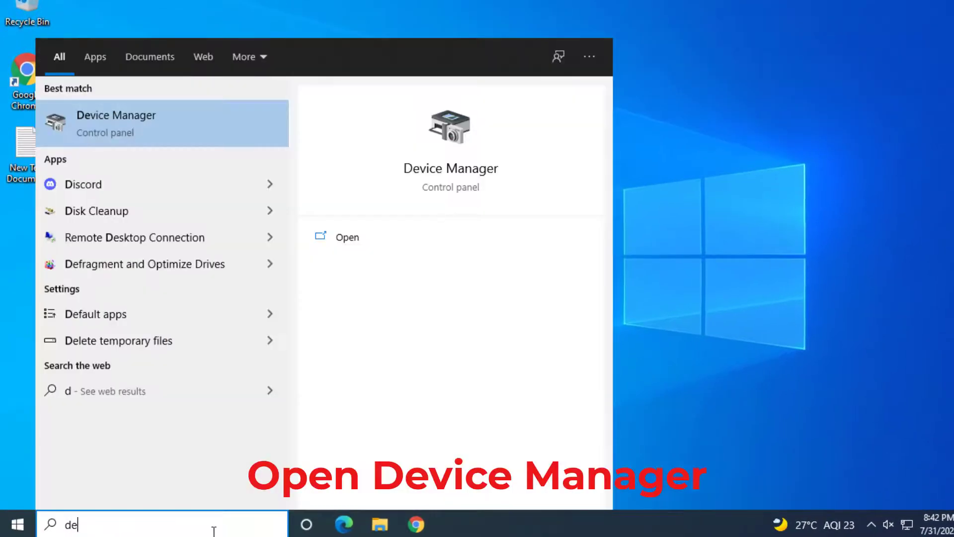
pyautogui.write('vice m')
pyautogui.write('anager')
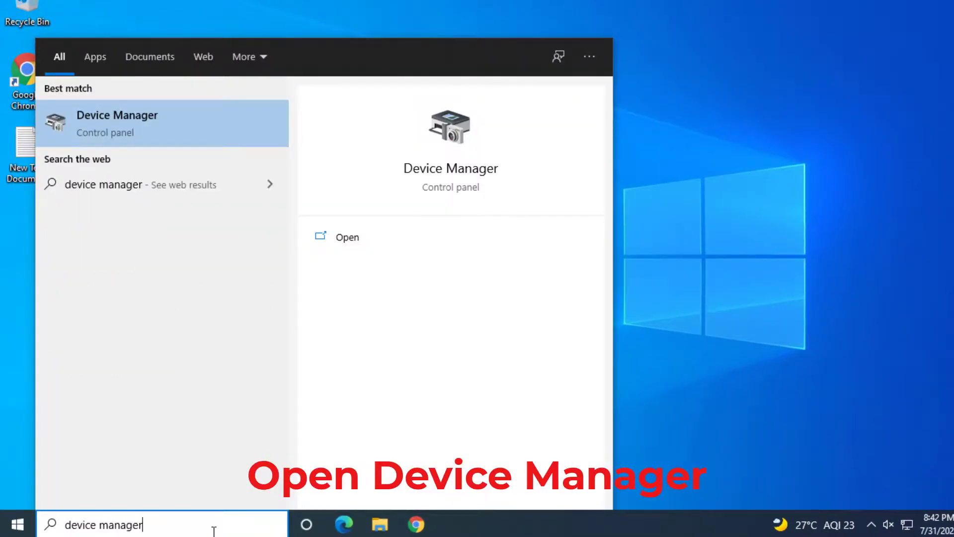
pyautogui.press('Return')
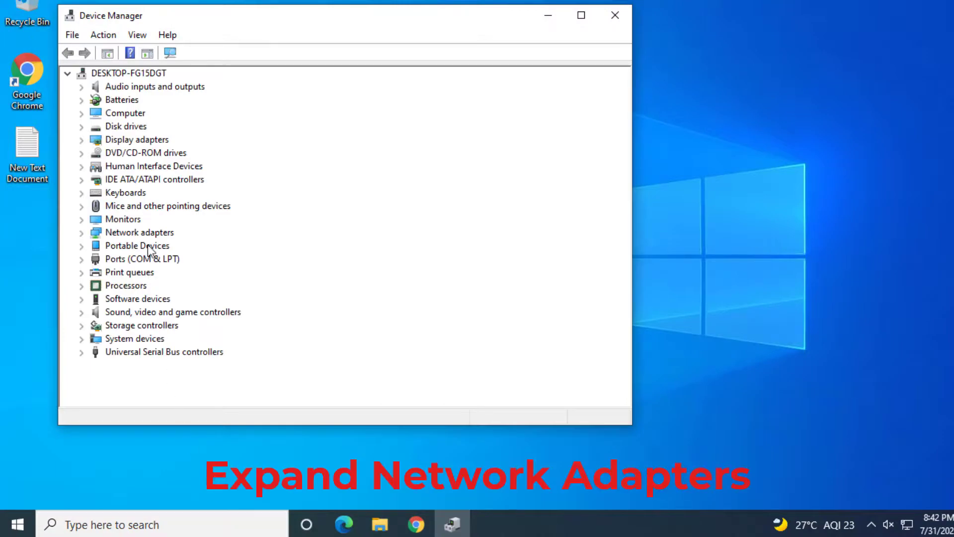
pyautogui.click(146, 234)
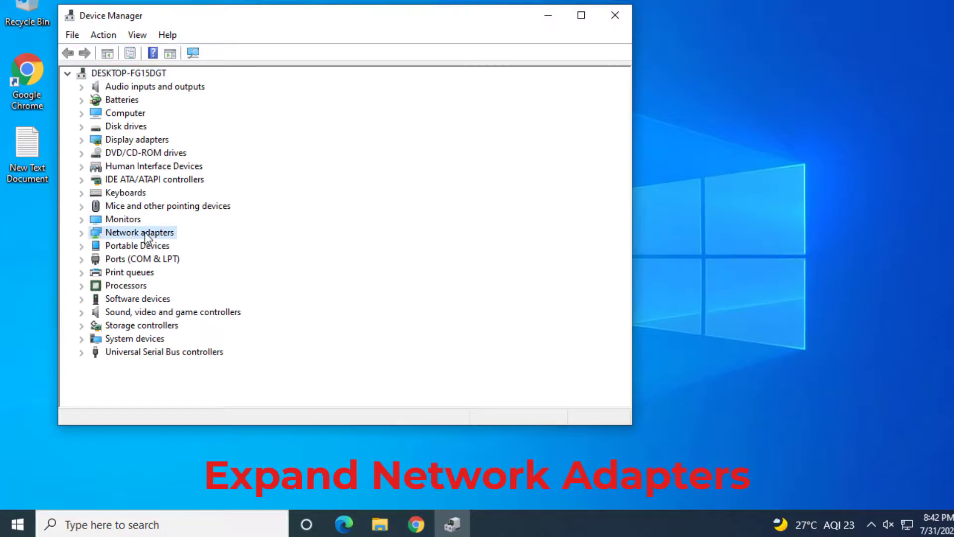
pyautogui.click(82, 233)
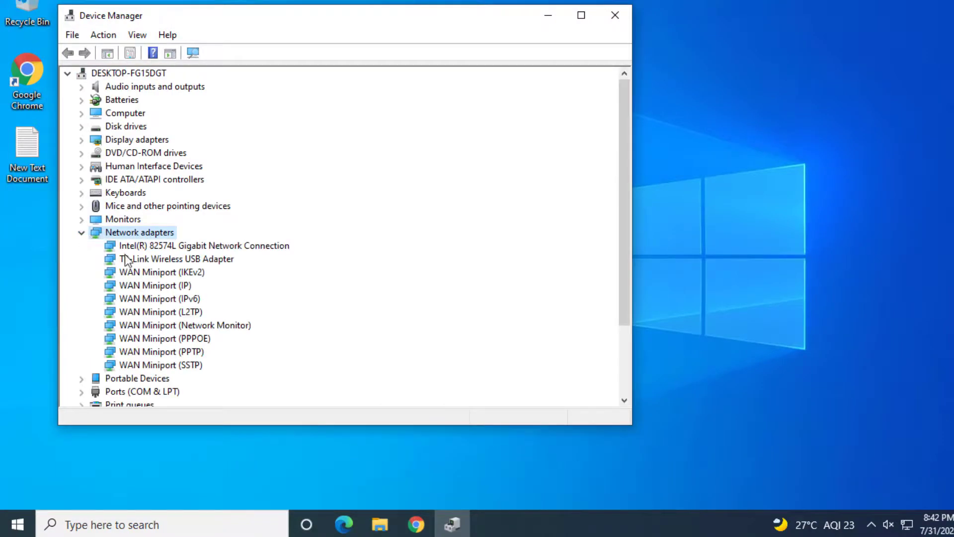
# - Uninstall the TP-Link Wireless USB Adapter from the network adapters and confirm the removal
pyautogui.click(155, 260)
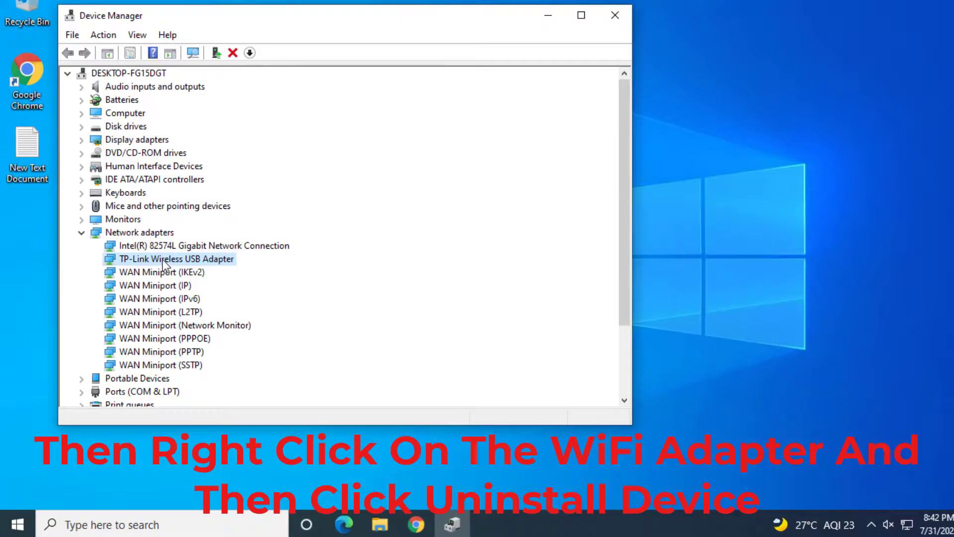
pyautogui.rightClick(163, 259)
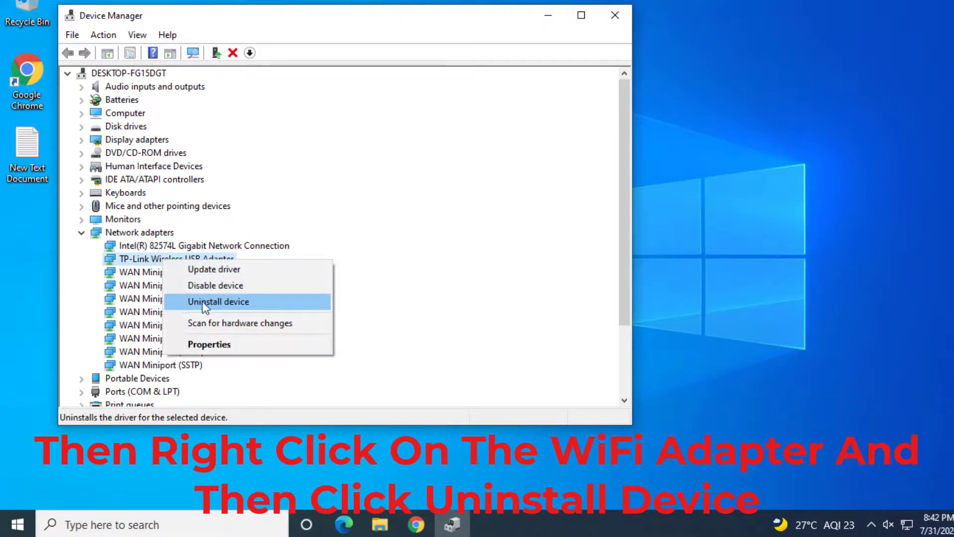
pyautogui.click(203, 302)
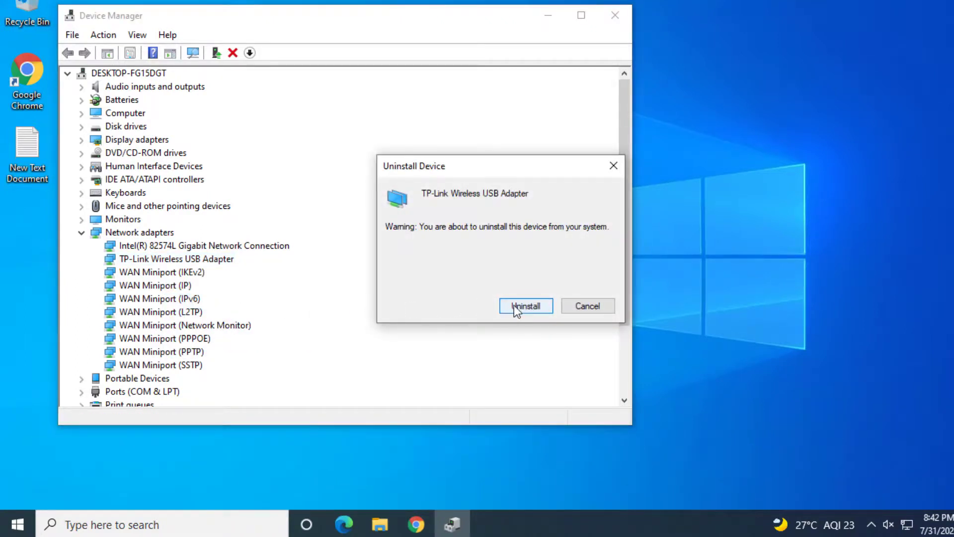
pyautogui.click(528, 308)
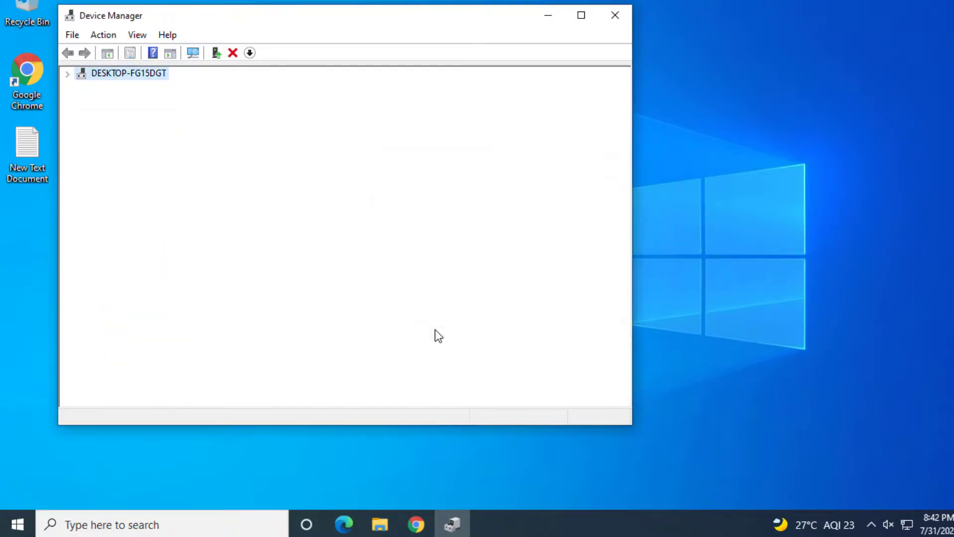
# - Scan the computer for hardware changes and select the TP-Link Wireless USB Adapter under Network adapters
pyautogui.click(101, 35)
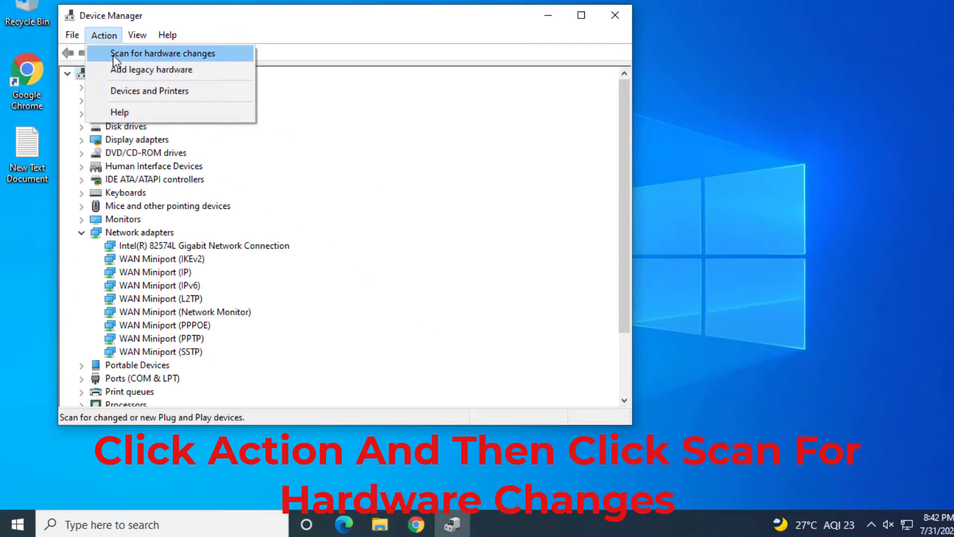
pyautogui.click(157, 55)
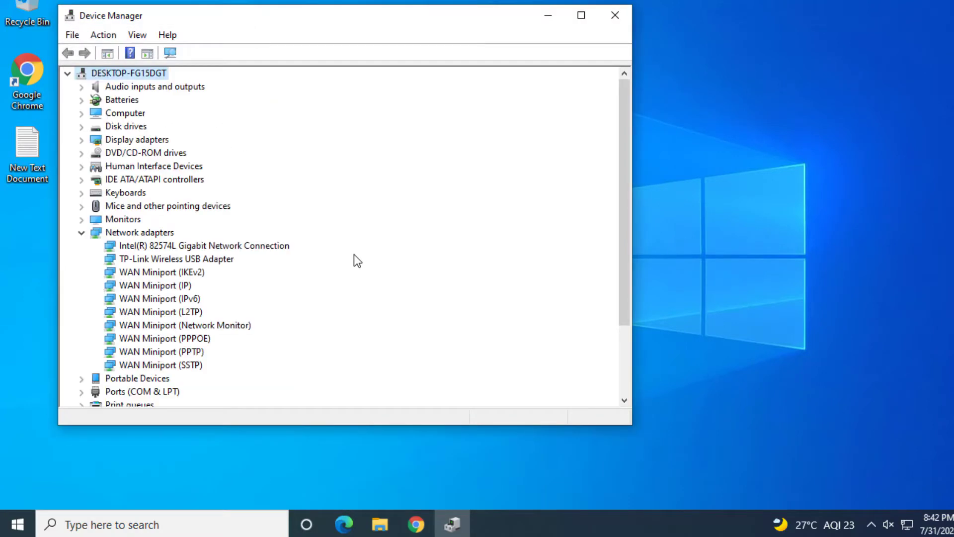
pyautogui.click(179, 258)
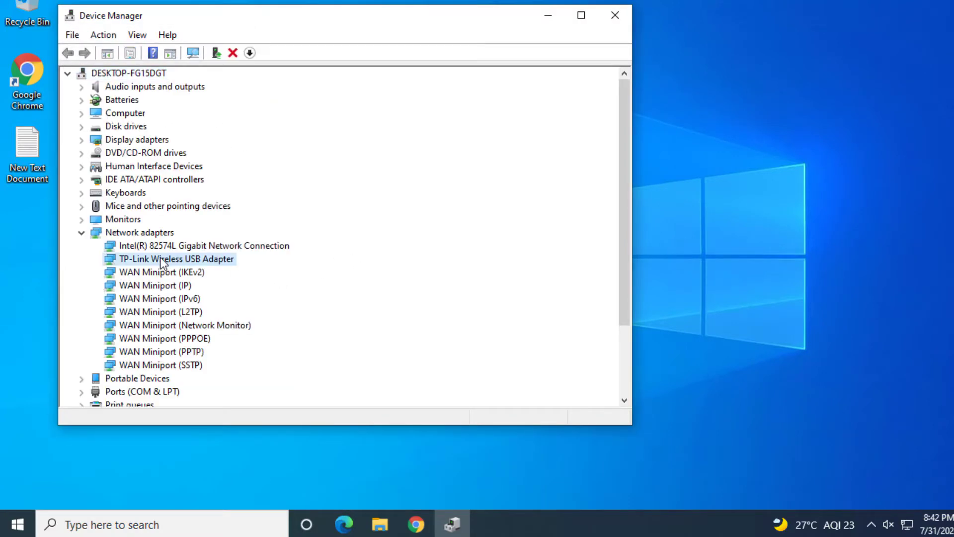